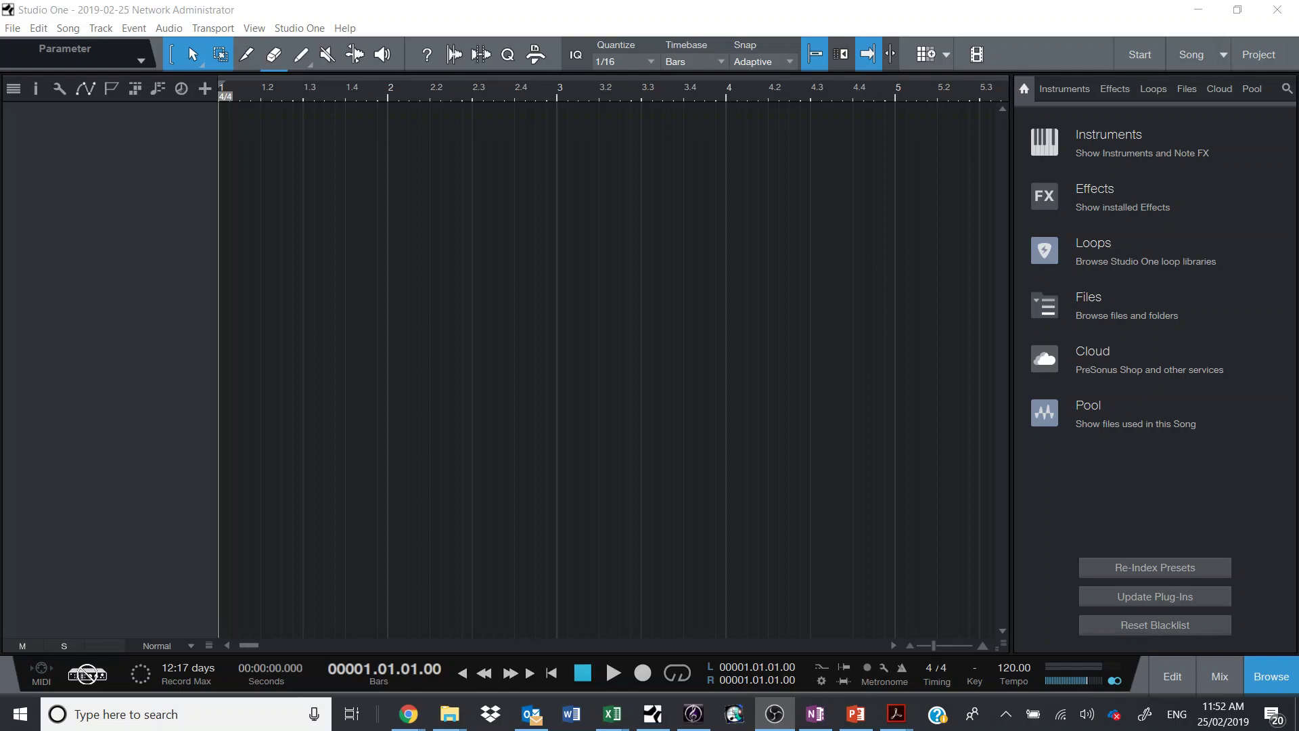
# Step: Switch to Chrome and close the YouTube and PreSonus Music Education pages, keeping the MuseScore dashboard open
pyautogui.click(497, 649)
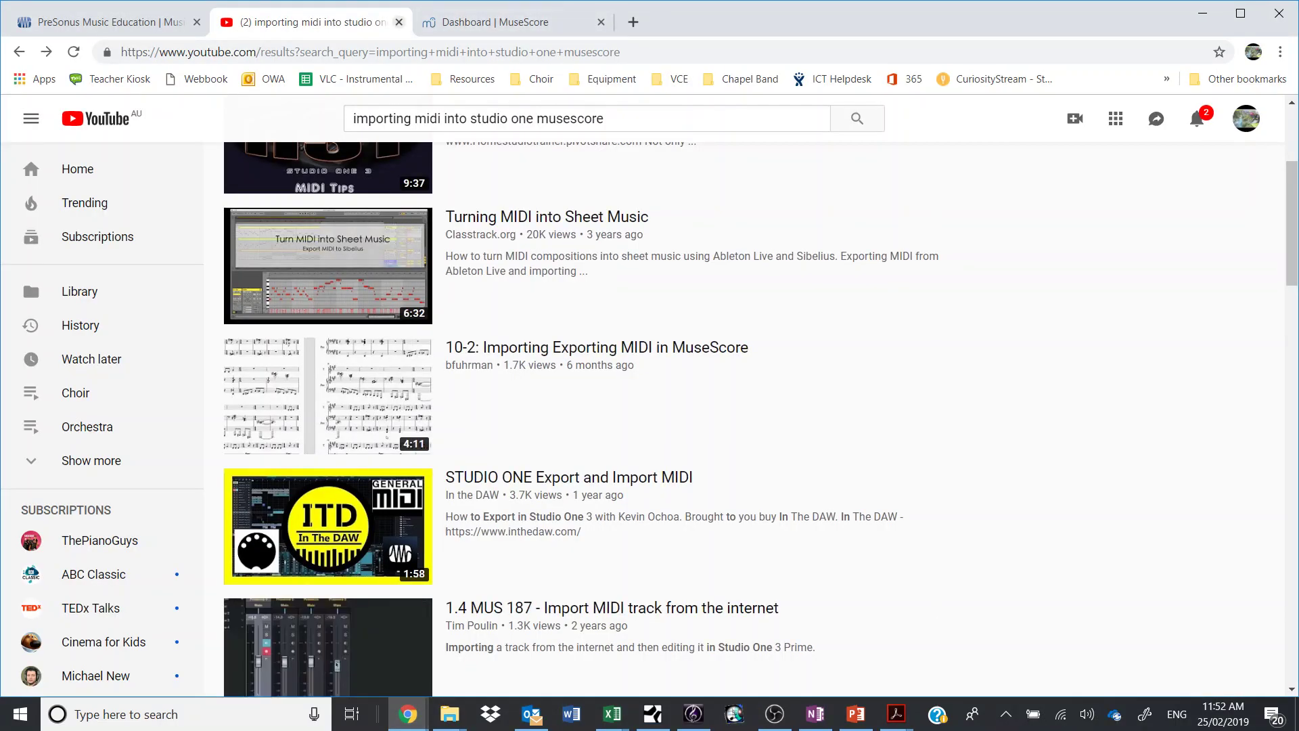
pyautogui.click(399, 22)
pyautogui.click(196, 22)
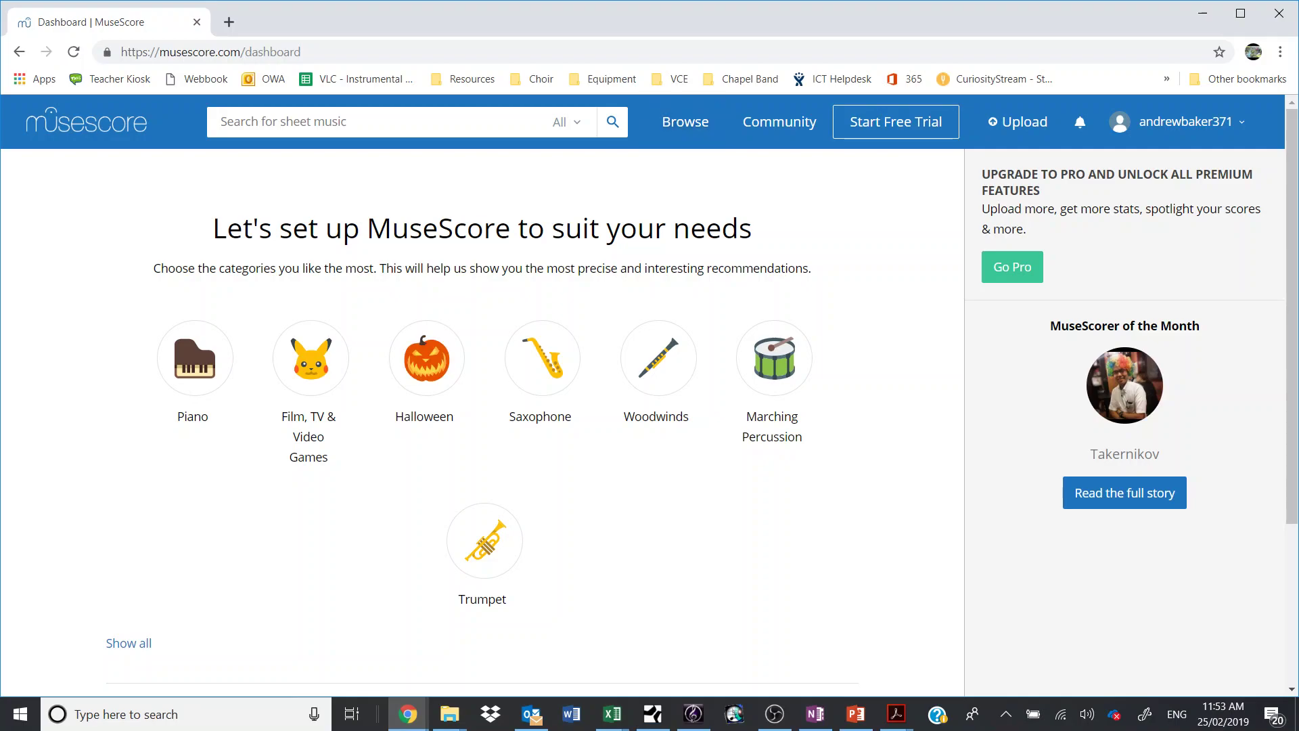
# Step: Open the Who Cares score from MuseScore's general sheet music listing and play a short preview of its opening
pyautogui.click(686, 122)
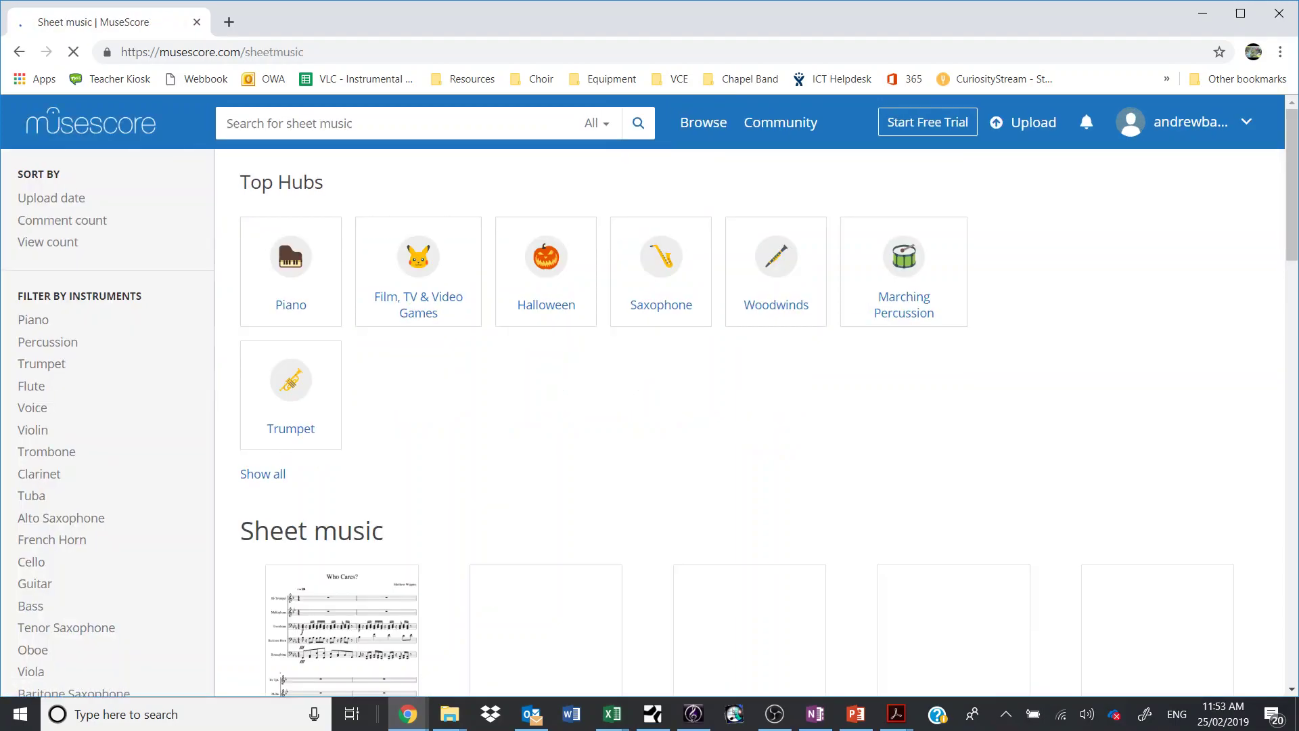
pyautogui.scroll(-5, 954, 378)
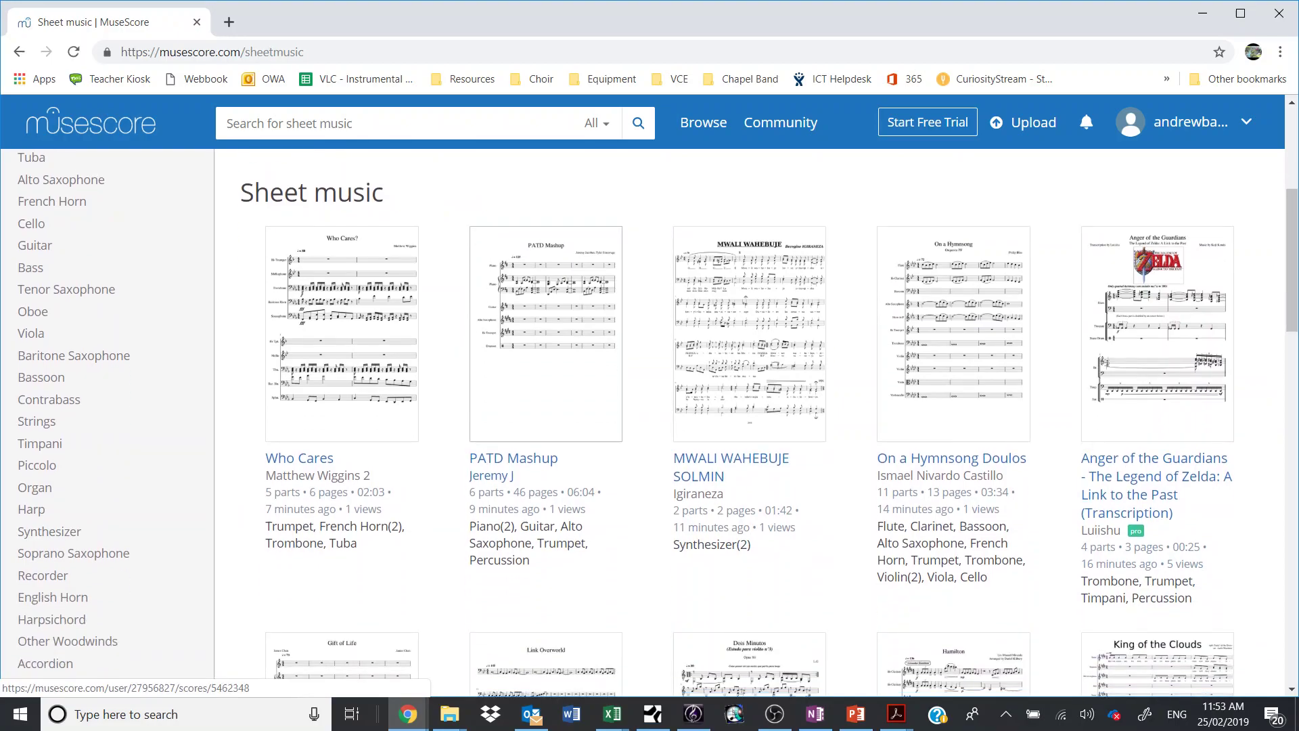
pyautogui.scroll(-4, 751, 419)
pyautogui.scroll(-2, 751, 419)
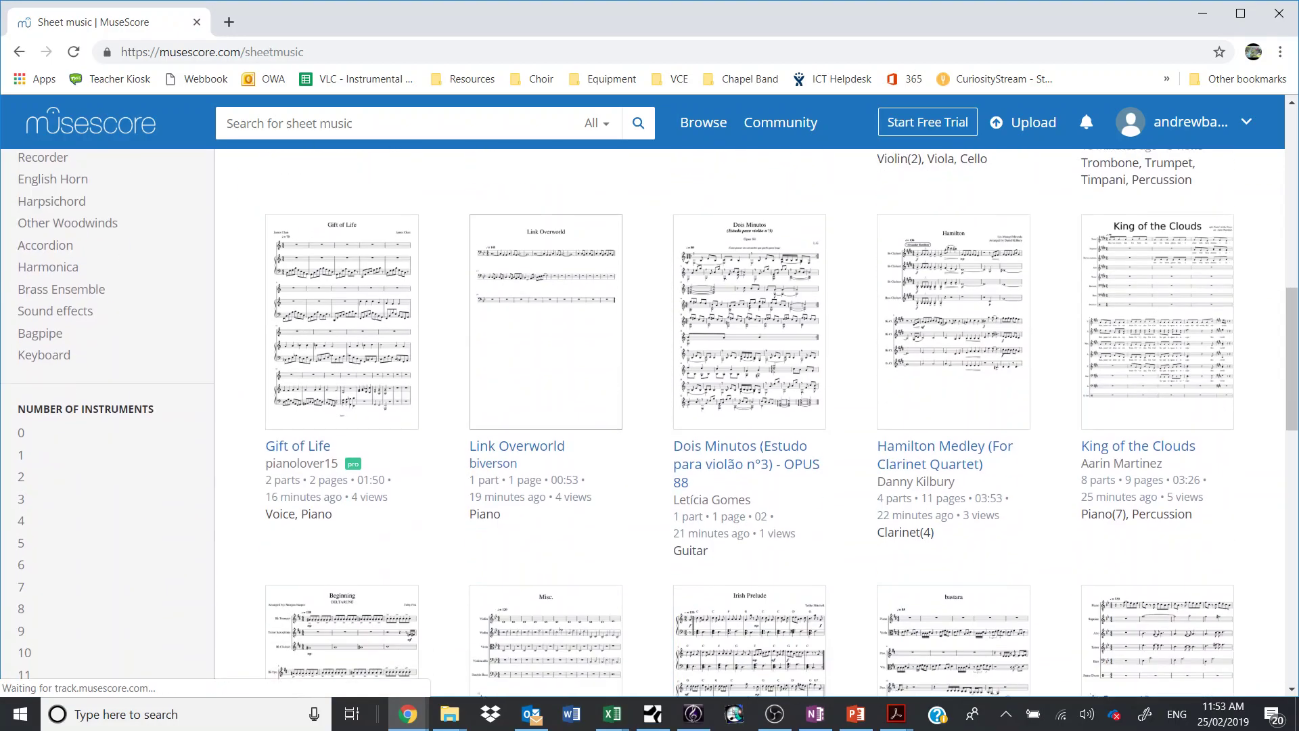
pyautogui.scroll(7, 751, 420)
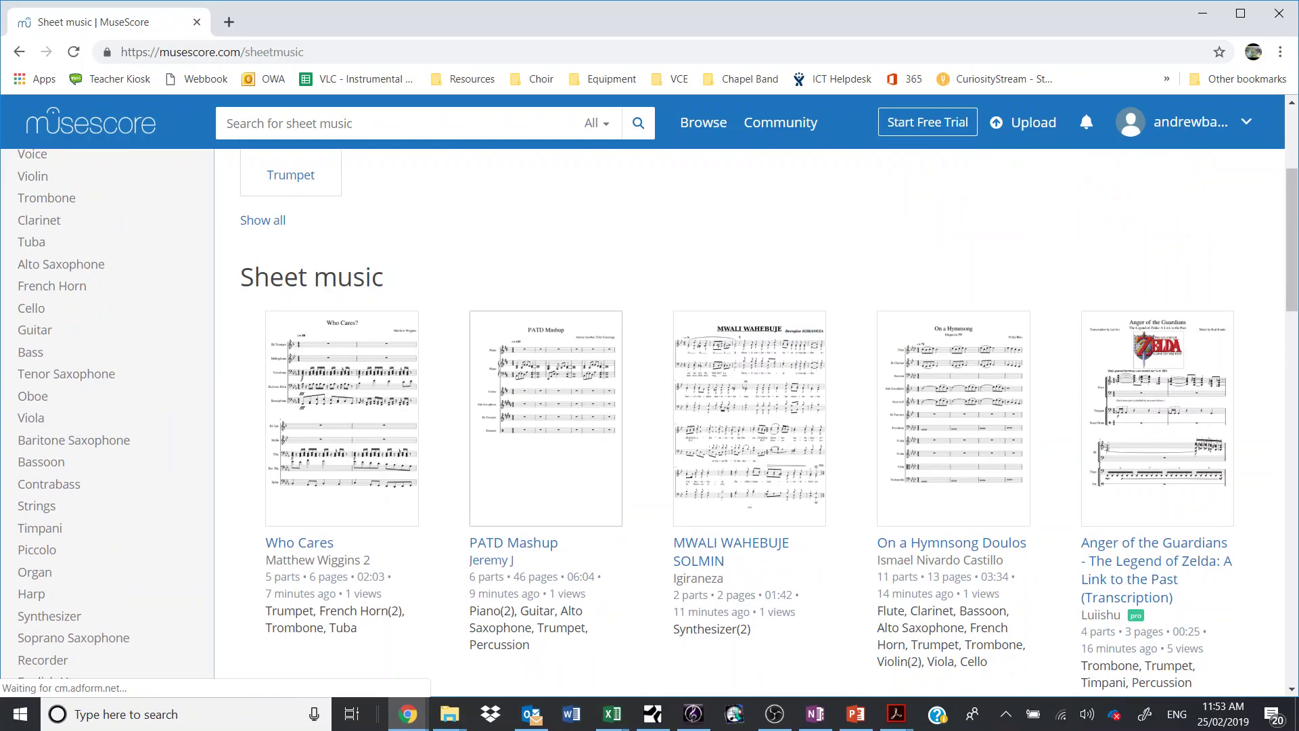
pyautogui.click(300, 542)
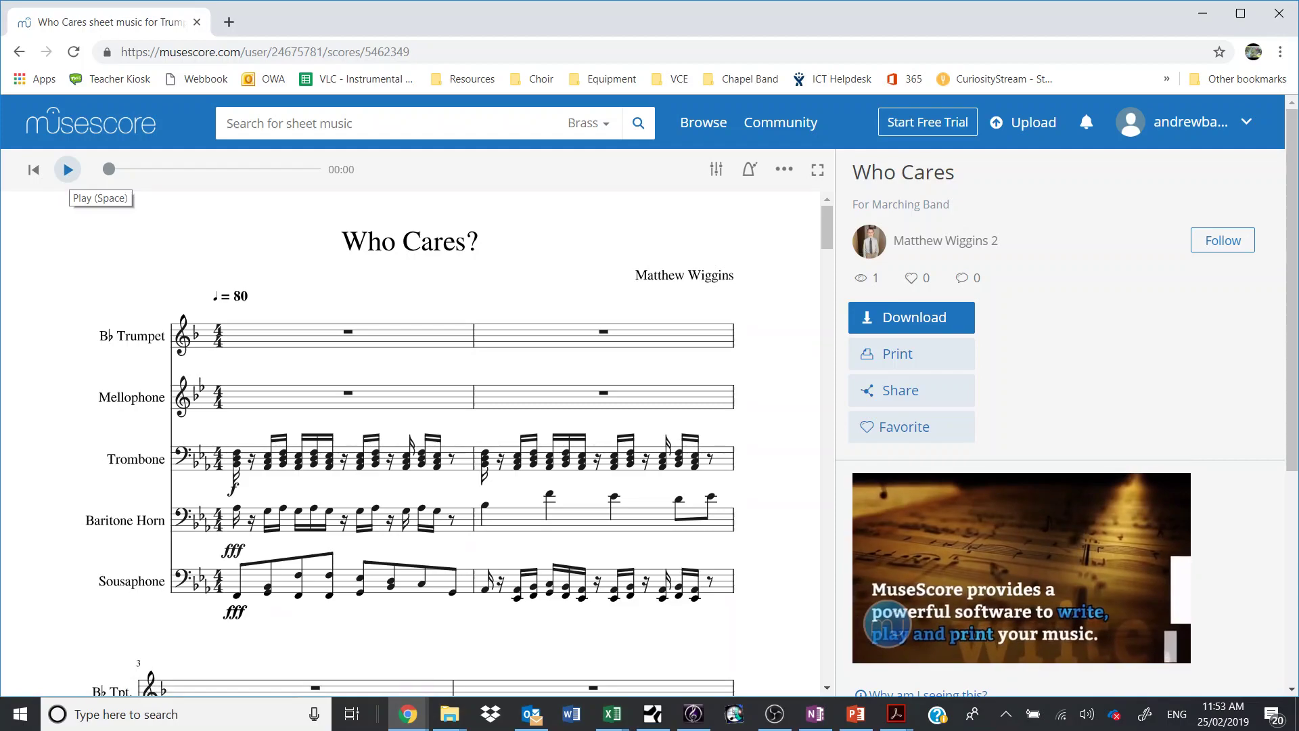
pyautogui.click(68, 169)
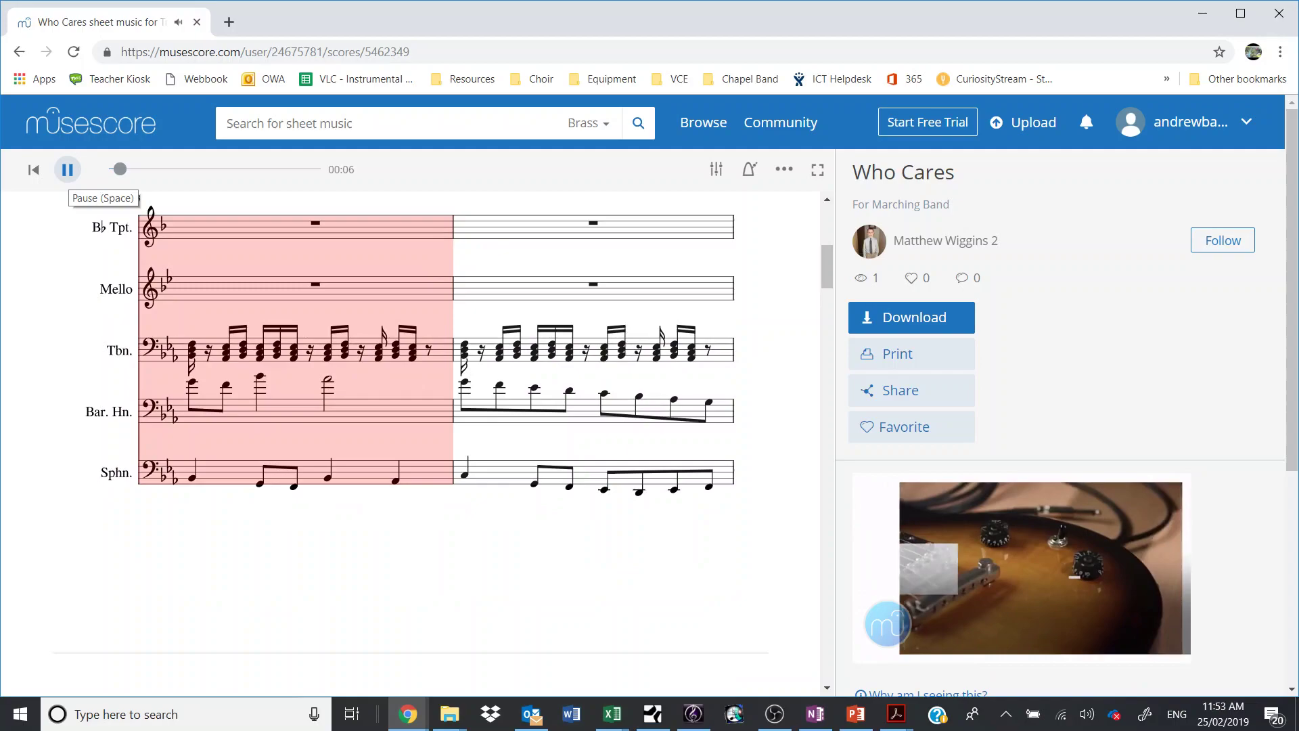
pyautogui.click(67, 169)
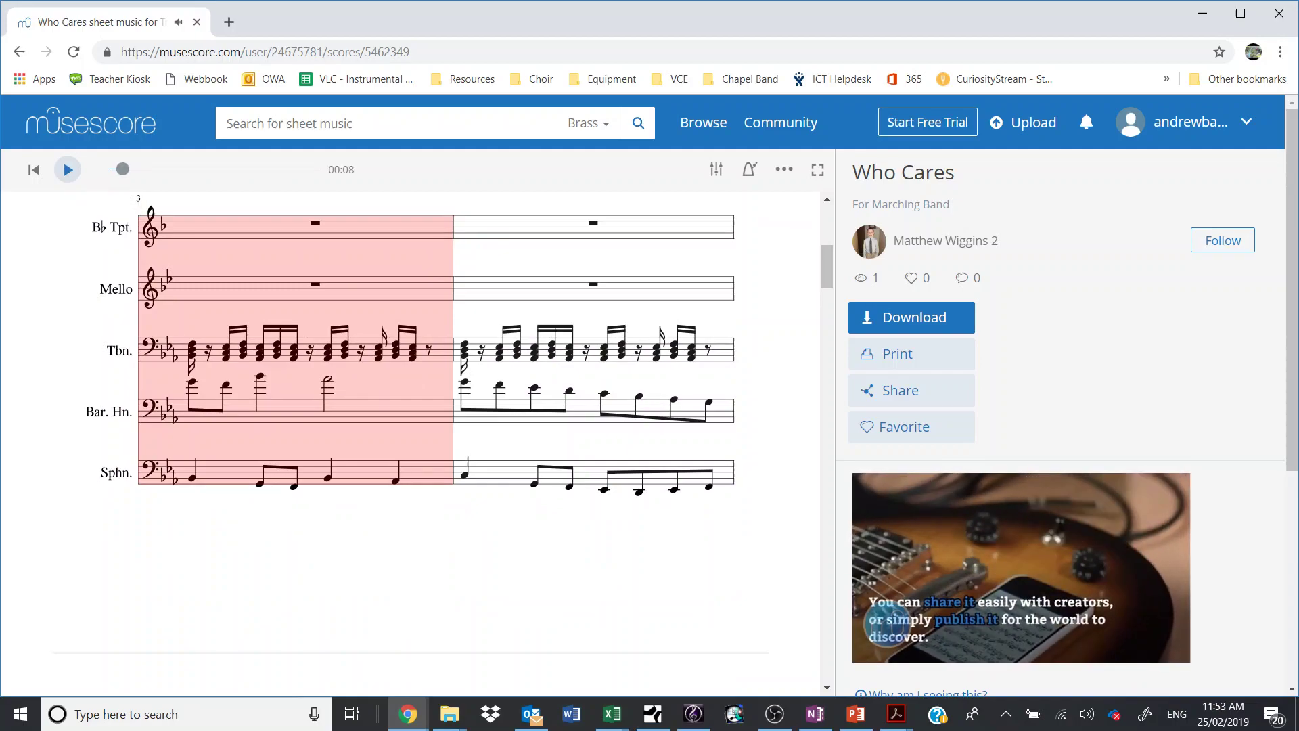
# Step: Return to the sheet music listing and search MuseScore for "ed sheeran"
pyautogui.click(18, 52)
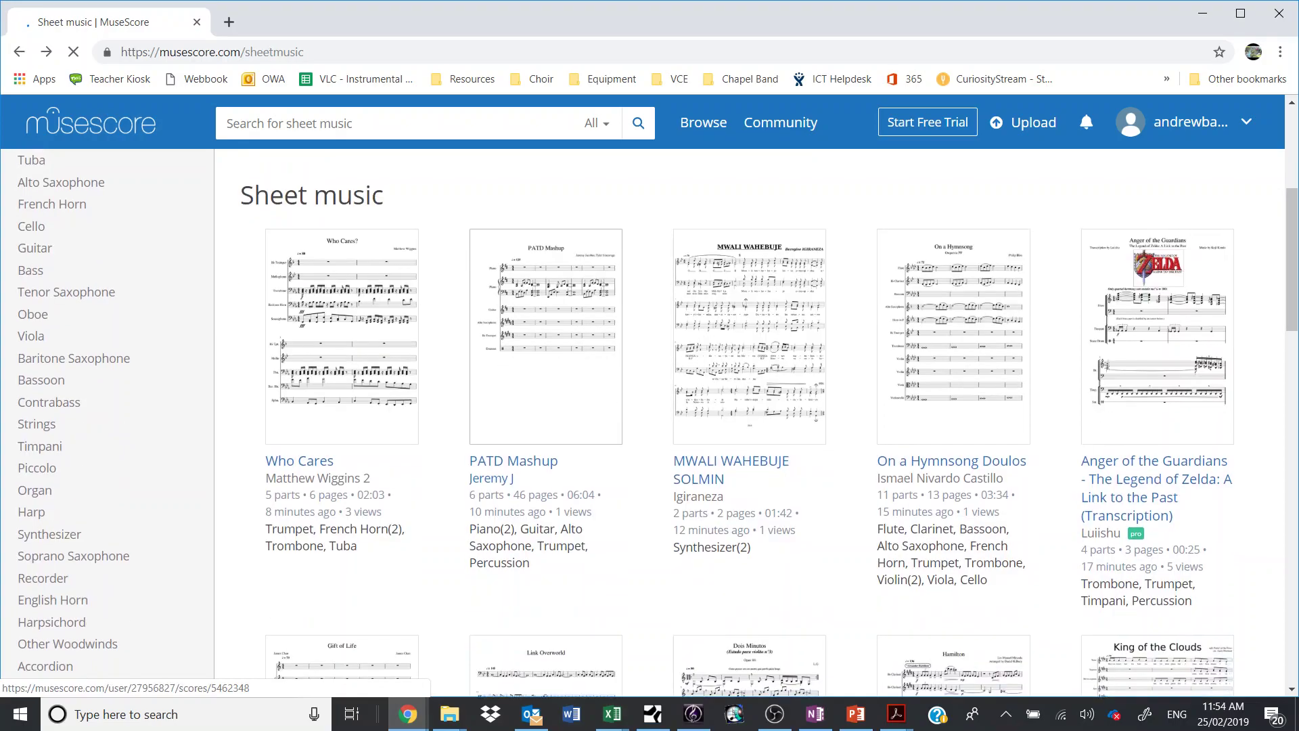
pyautogui.click(399, 123)
pyautogui.write('ed')
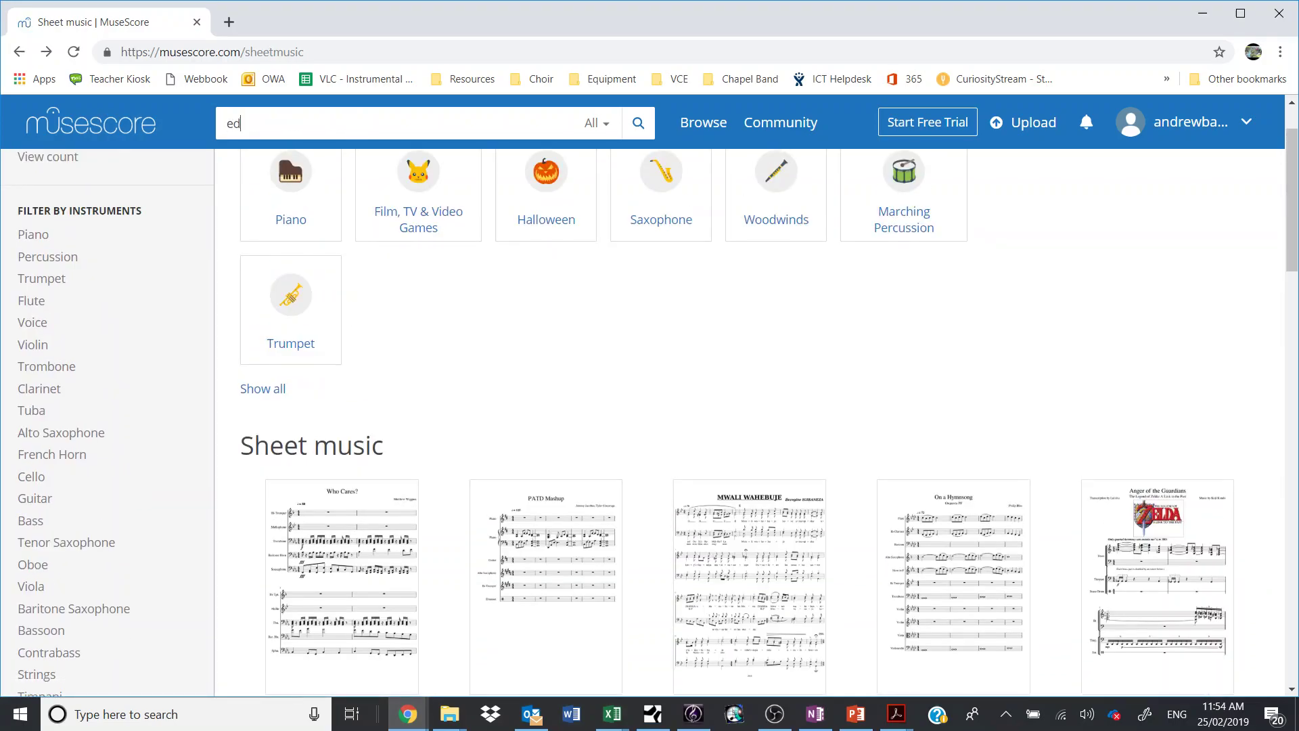
pyautogui.write(' sheeran')
pyautogui.press('Return')
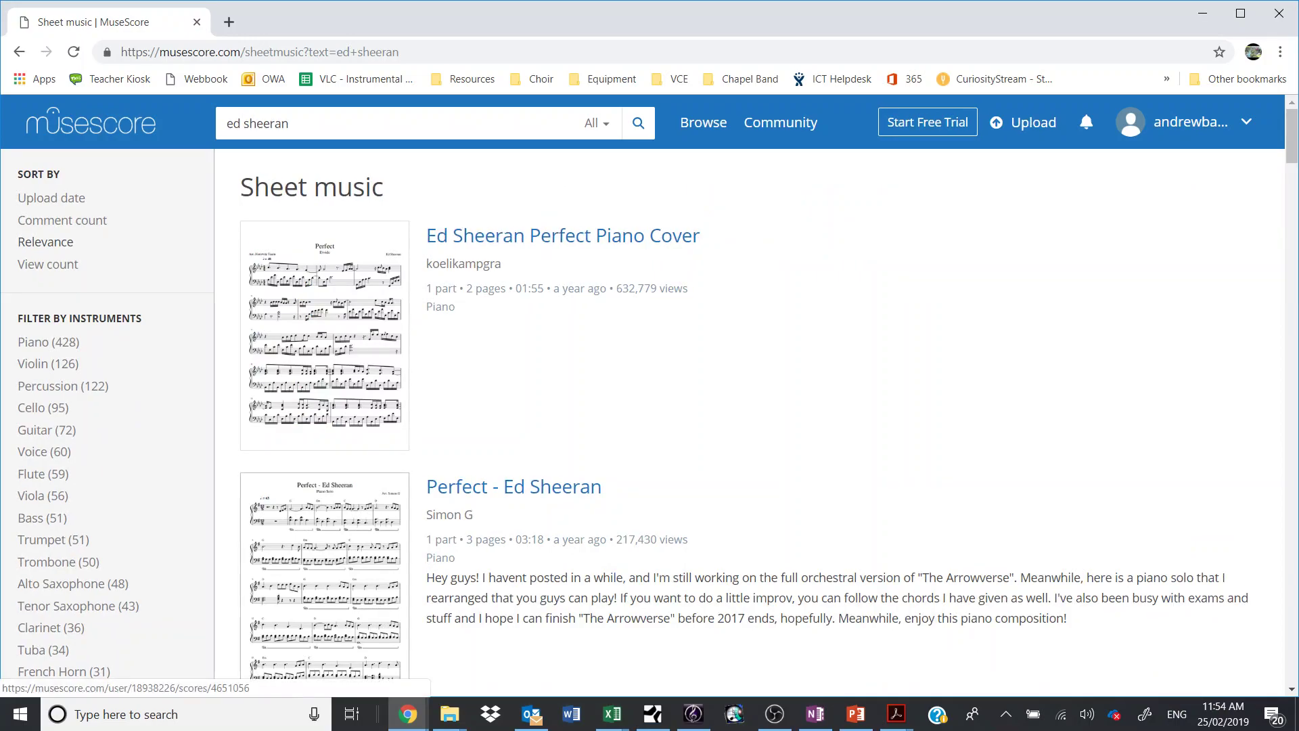
# Step: Open the "Perfect - Ed Sheeran" piano solo score and play a short preview of its opening bars
pyautogui.click(513, 487)
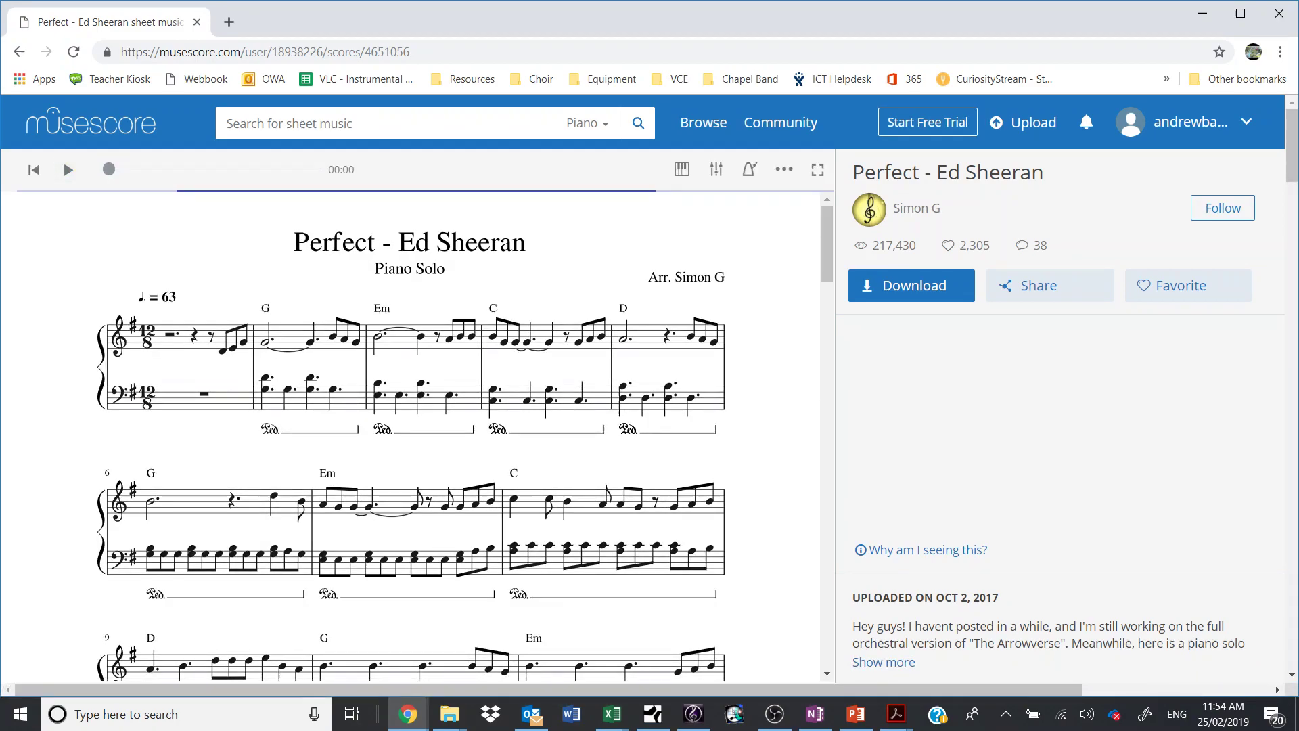
pyautogui.press('space')
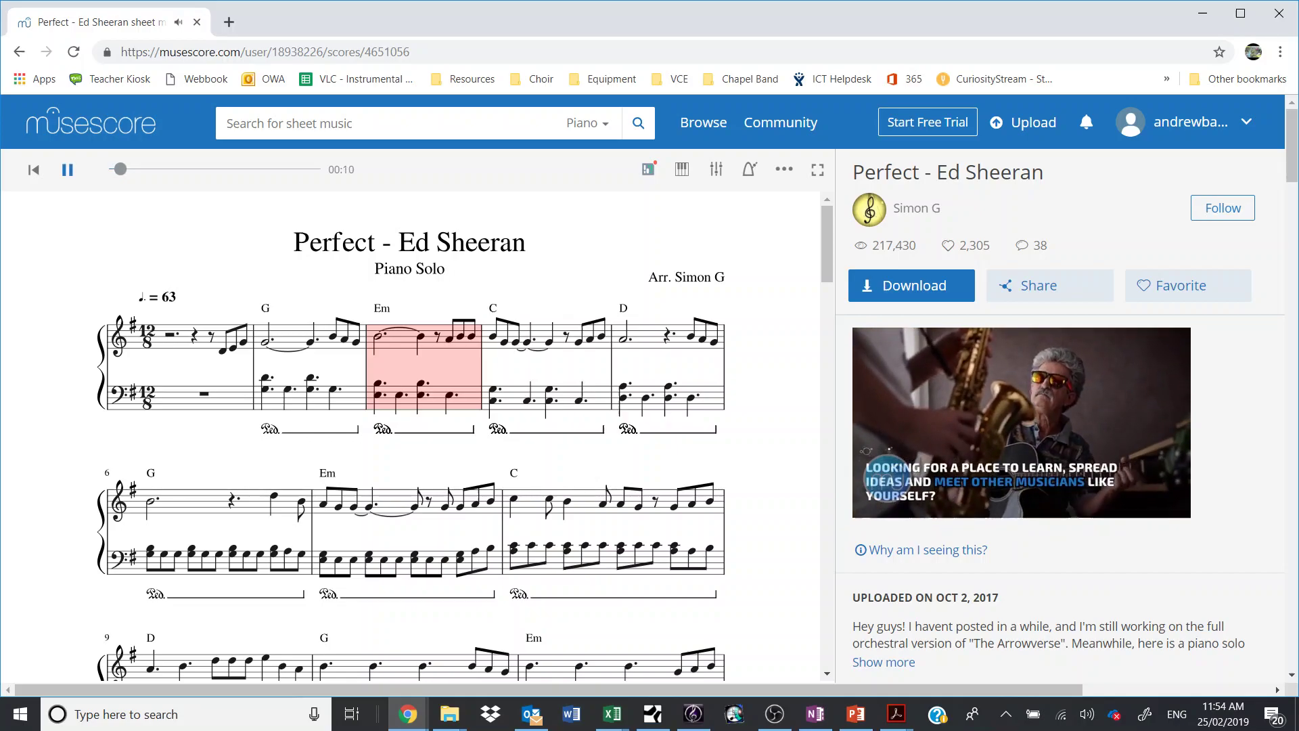
pyautogui.click(67, 170)
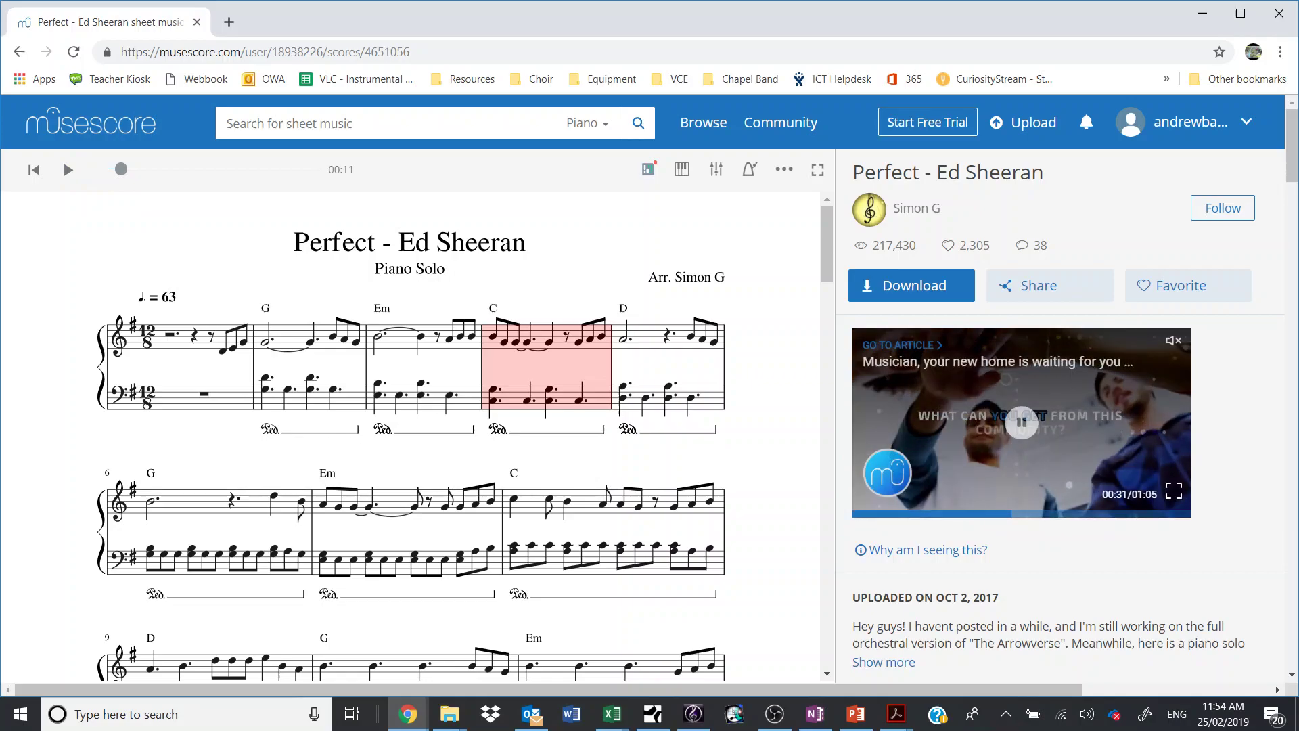
# Step: Download the Perfect score as a MIDI file and show the downloaded file in its folder
pyautogui.click(912, 285)
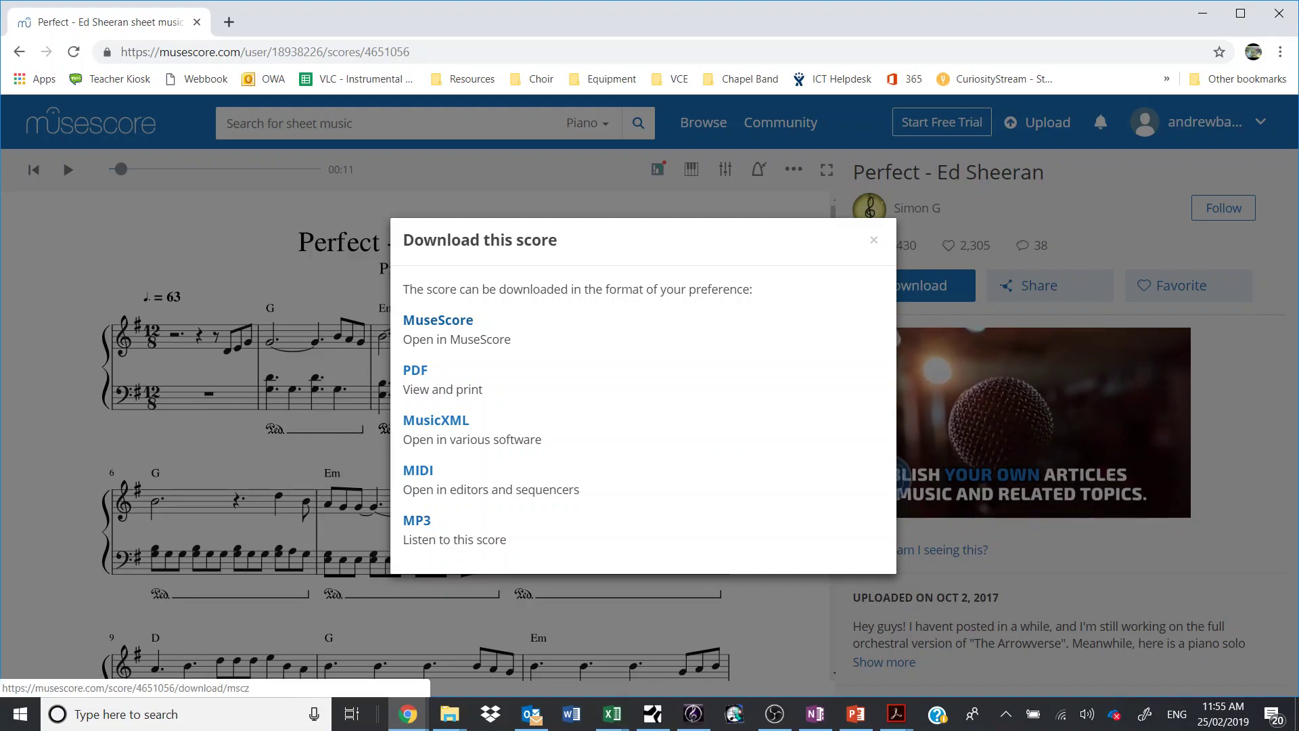
pyautogui.click(435, 420)
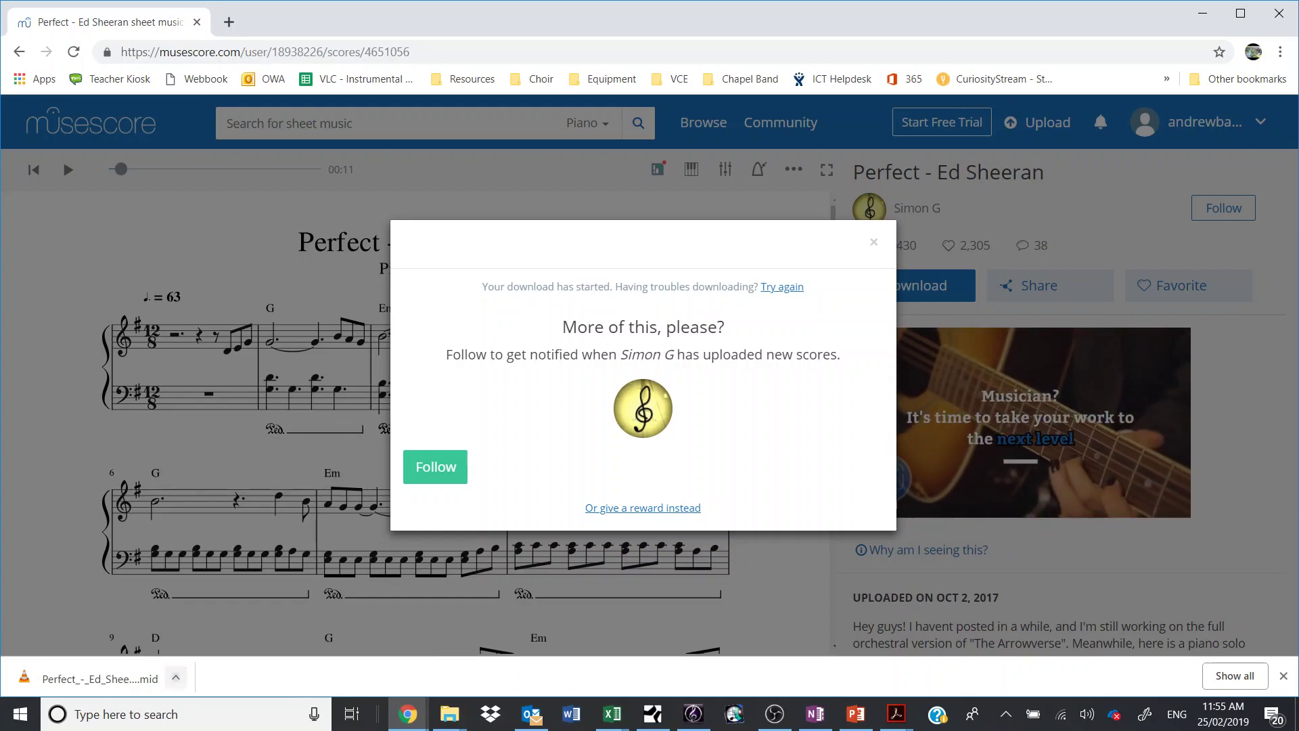
pyautogui.click(175, 677)
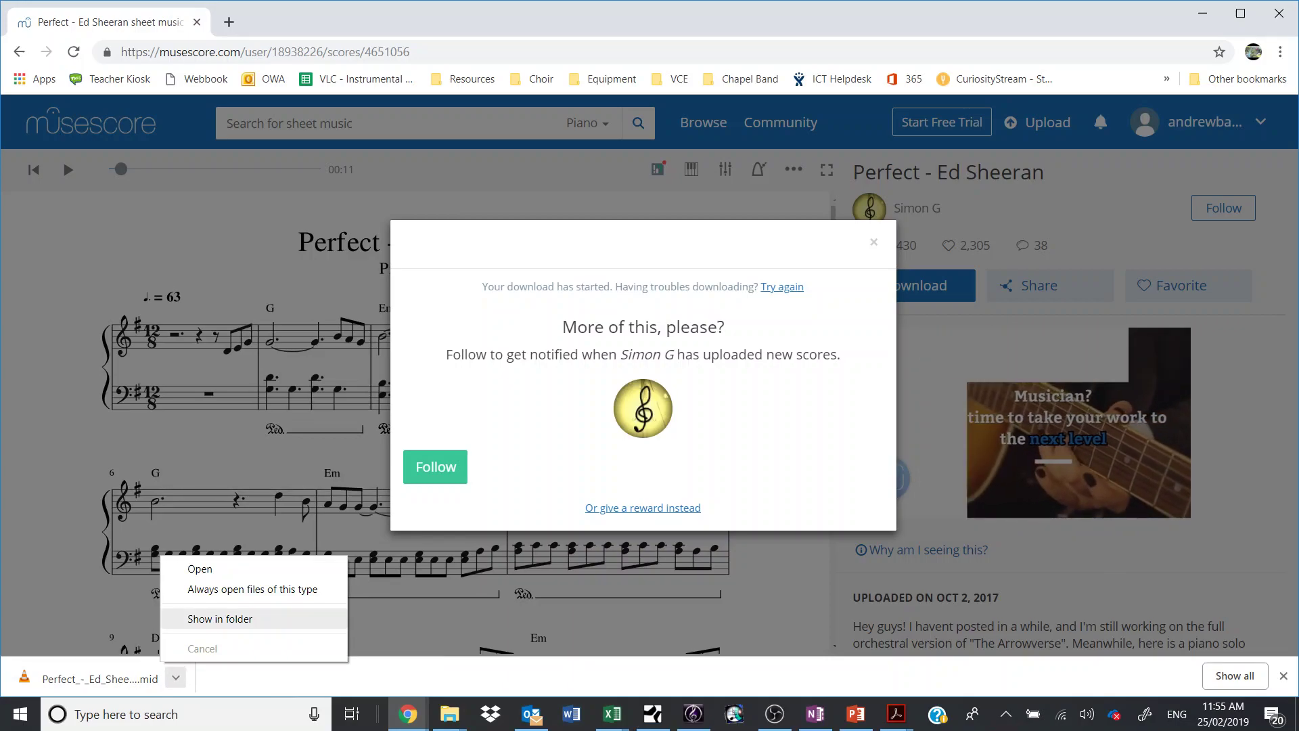
pyautogui.click(175, 677)
pyautogui.click(175, 678)
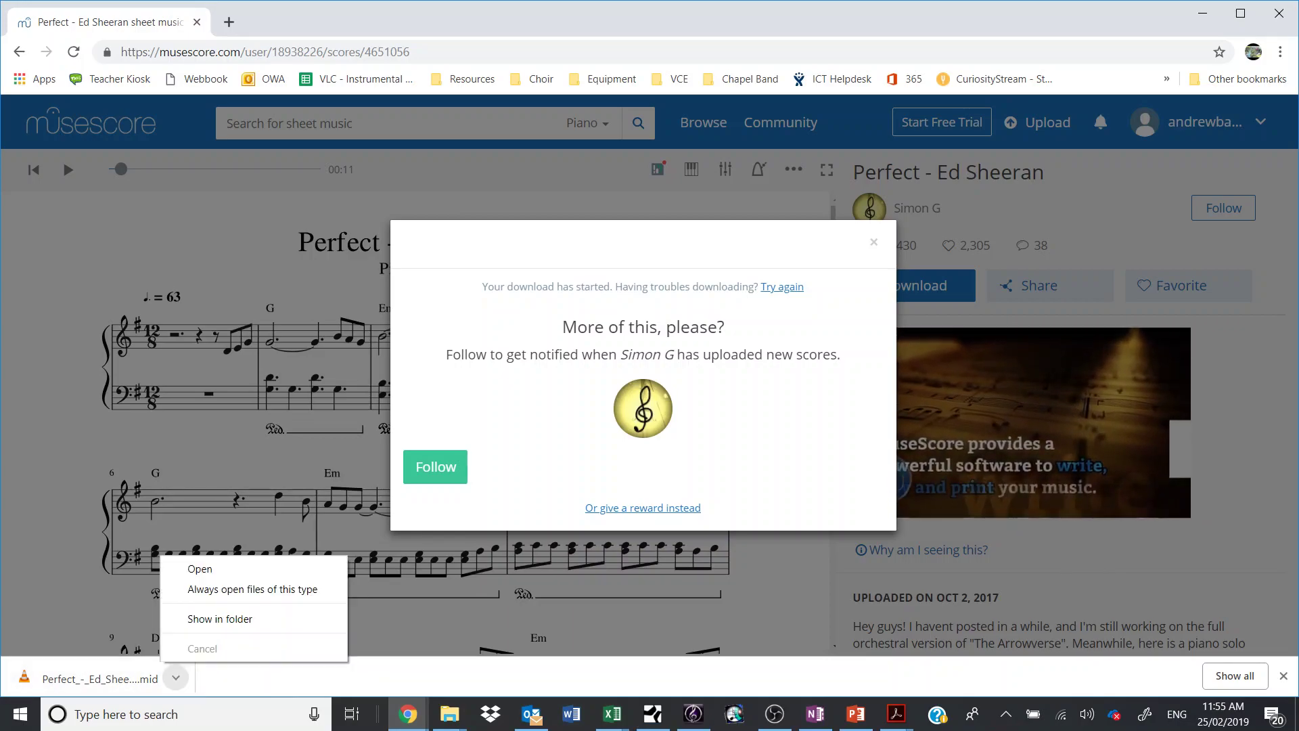
pyautogui.click(219, 618)
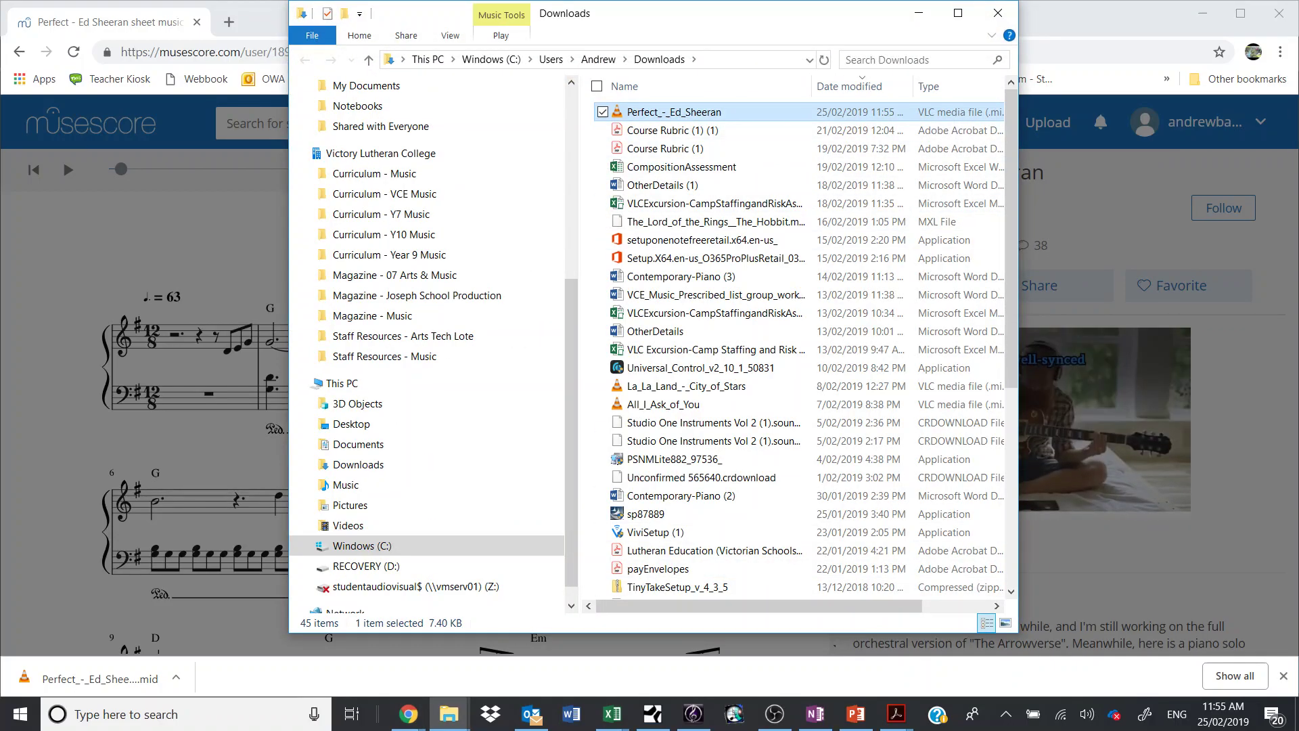
# Step: Move the Downloads window aside and arrange it in front of the empty Studio One song
pyautogui.moveTo(606, 15); pyautogui.dragTo(843, 53)
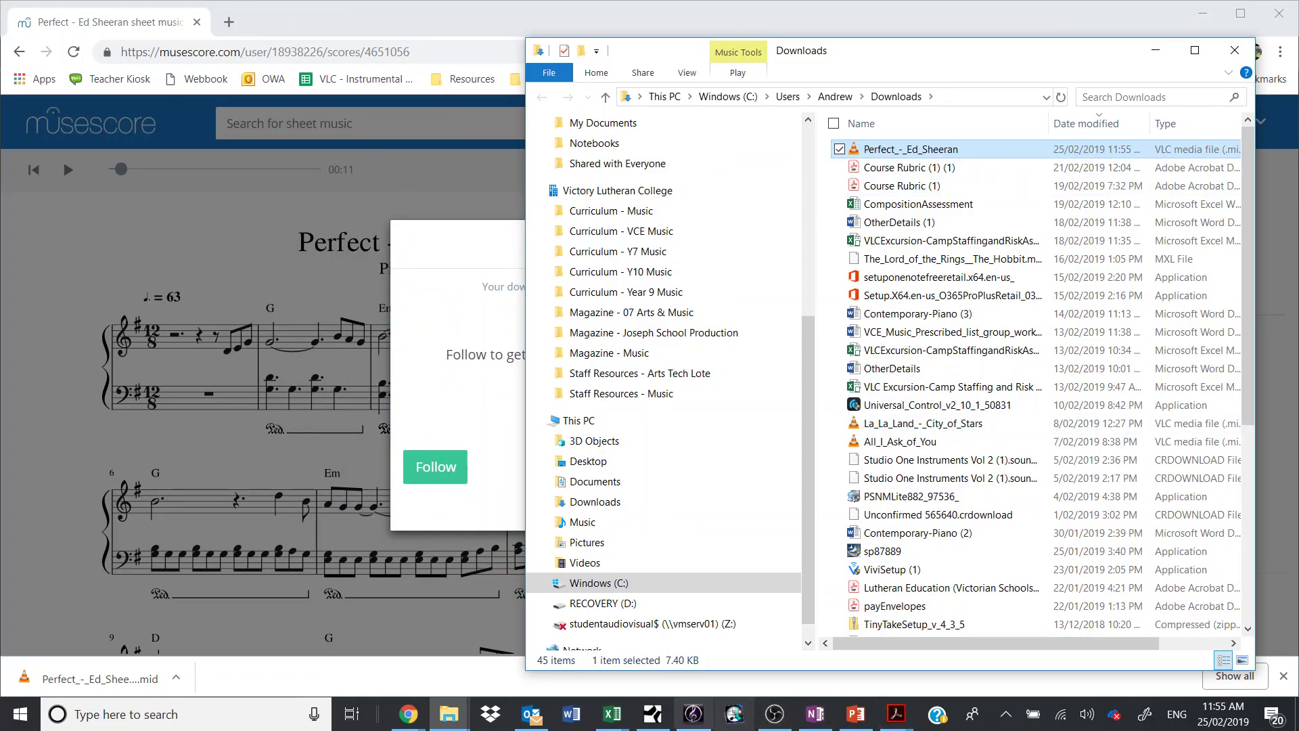
pyautogui.click(692, 714)
pyautogui.click(652, 714)
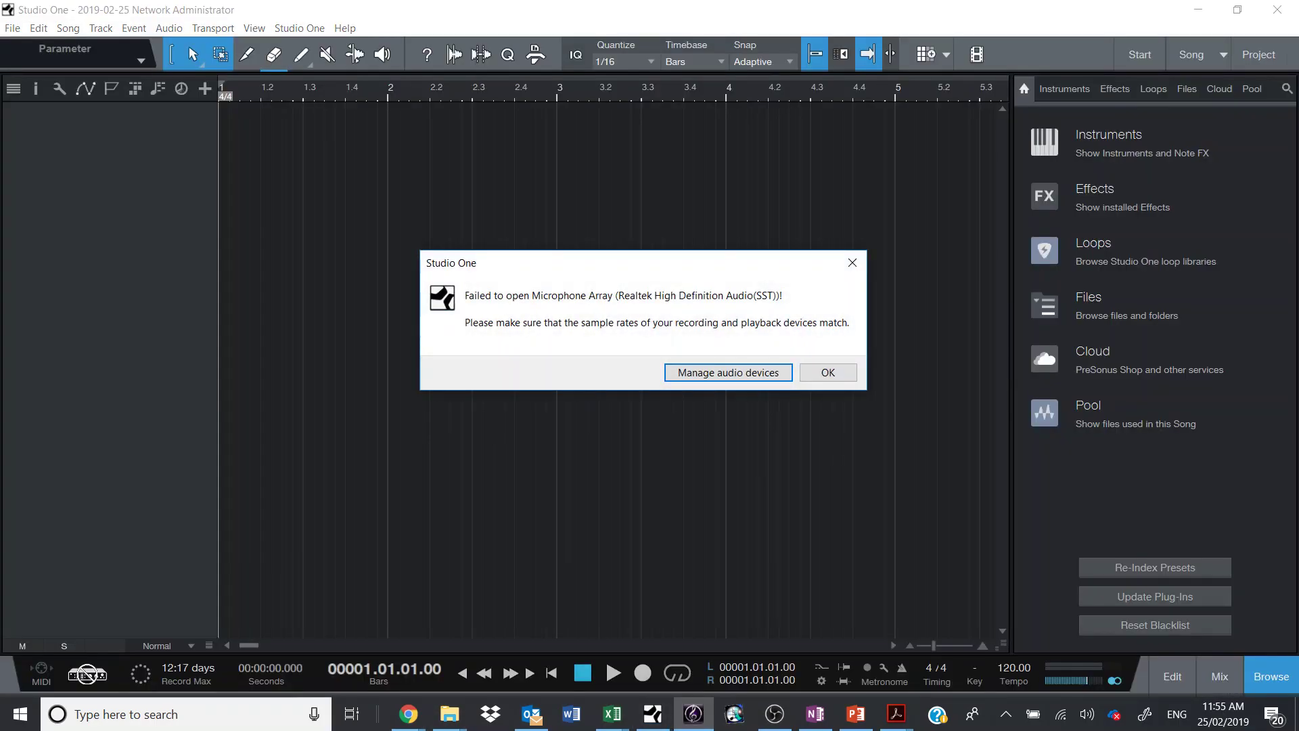
pyautogui.hotkey('alt', 'Tab')
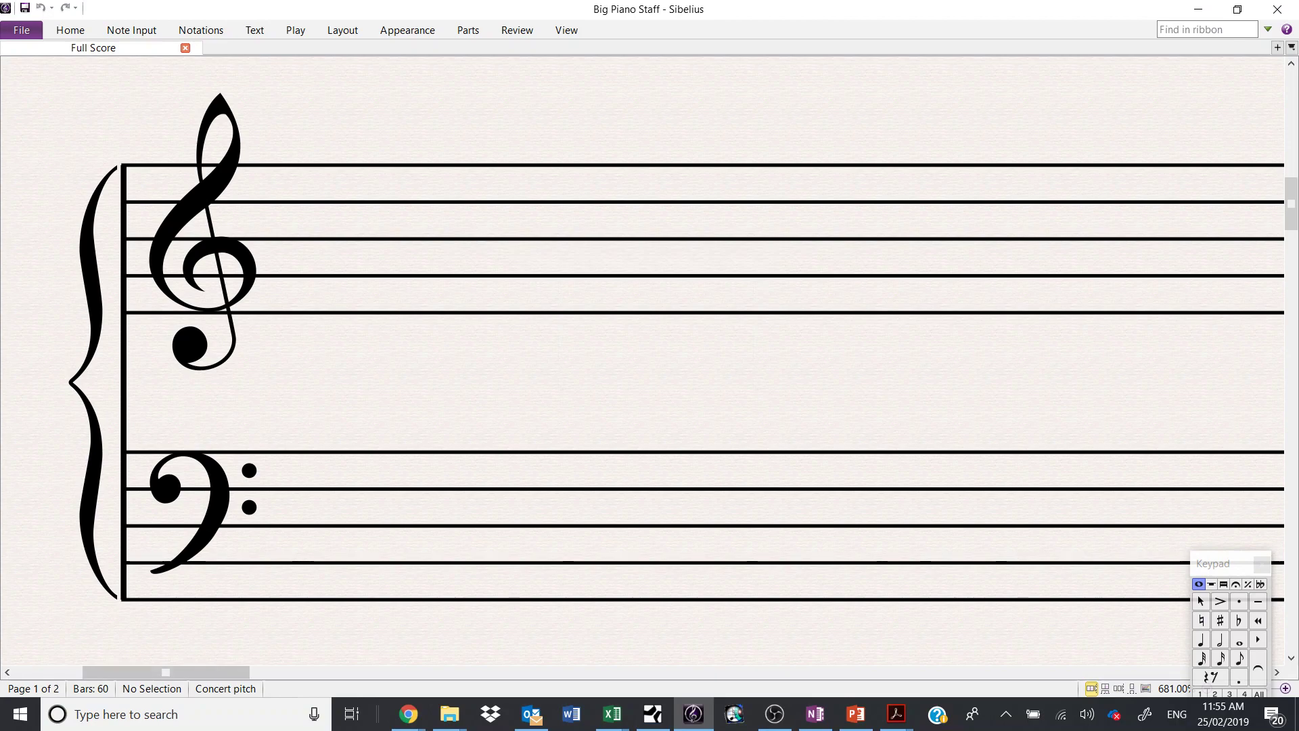
pyautogui.hotkey('alt', 'Tab')
pyautogui.hotkey('alt', 'Tab')
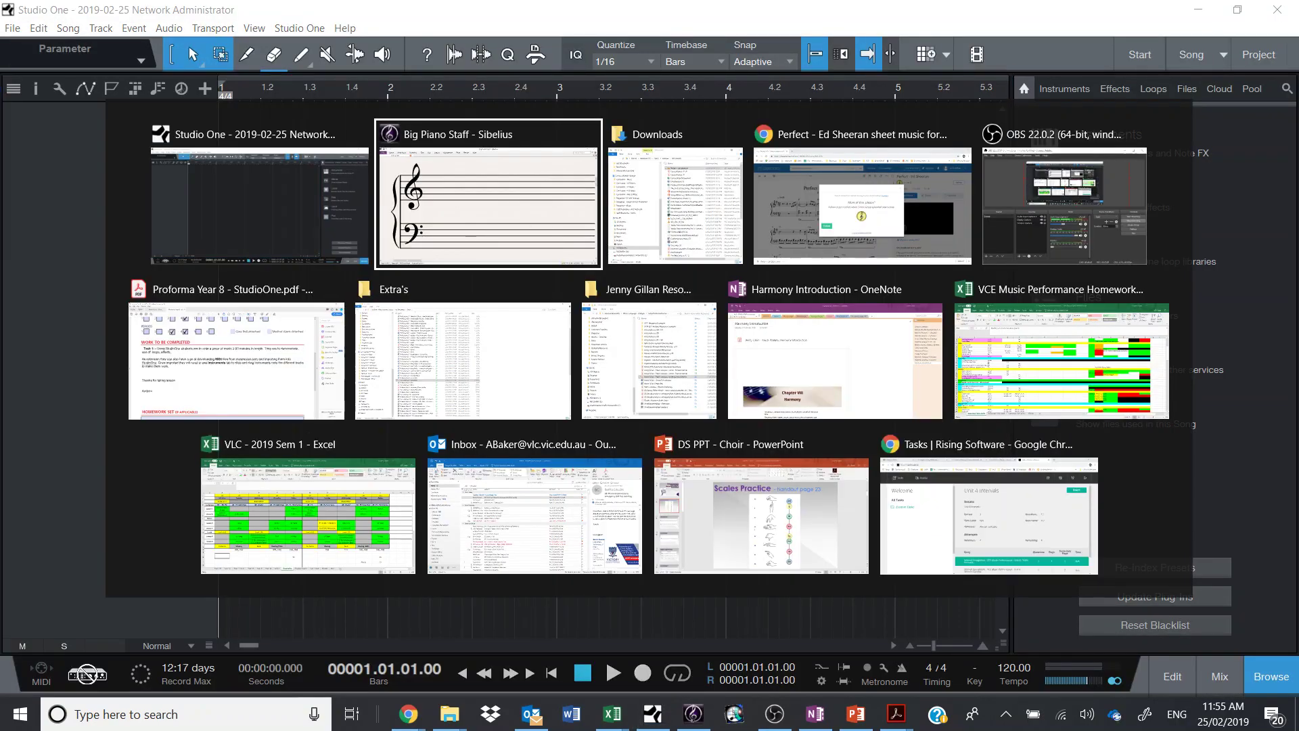
pyautogui.hotkey('alt', 'Tab')
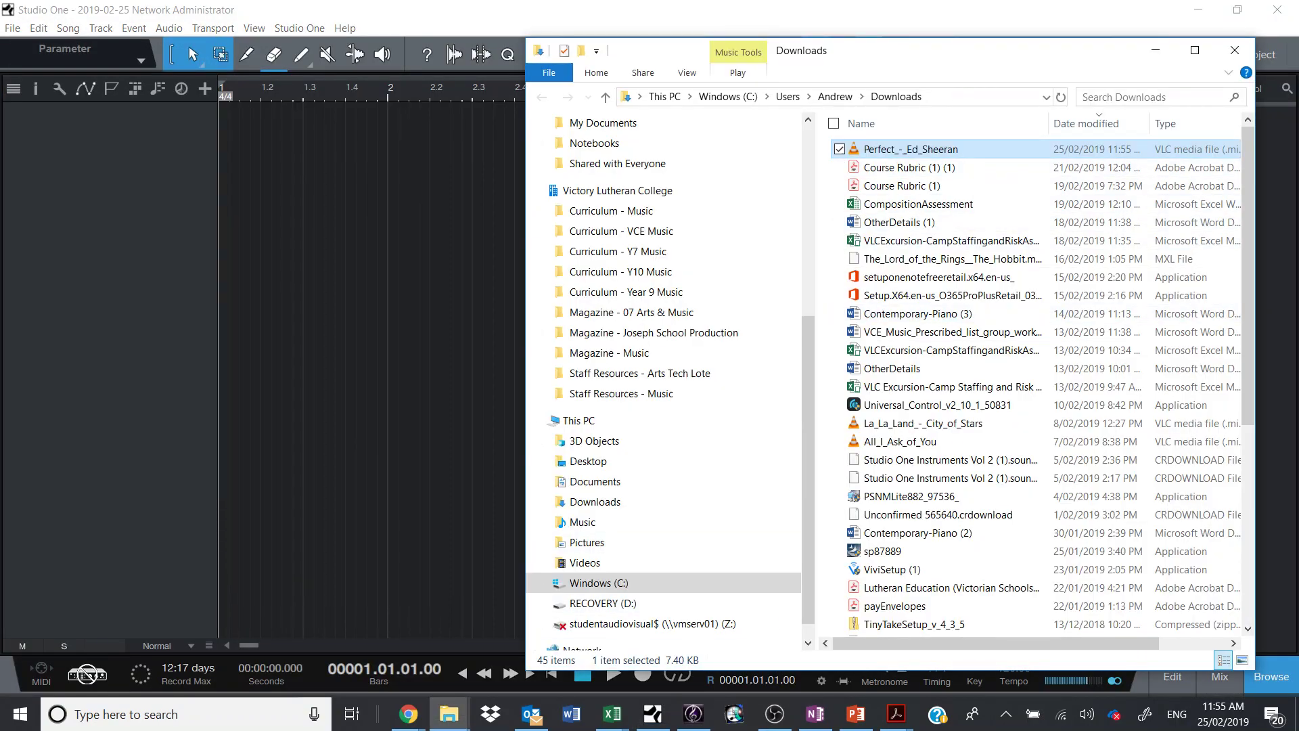
# Step: Dismiss the audio device error and import the Perfect_-_Ed_Sheeran MIDI file at the very start of the Studio One arrangement
pyautogui.moveTo(906, 148); pyautogui.dragTo(352, 170)
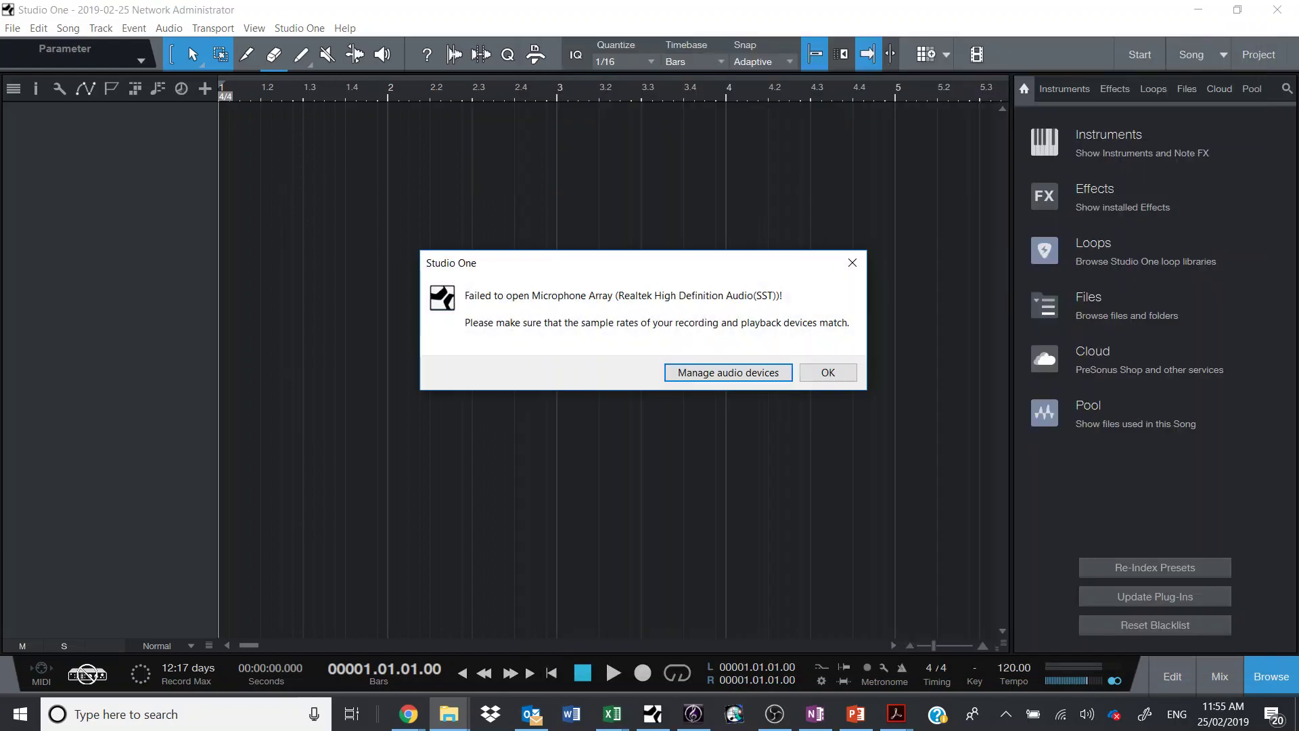
pyautogui.click(827, 372)
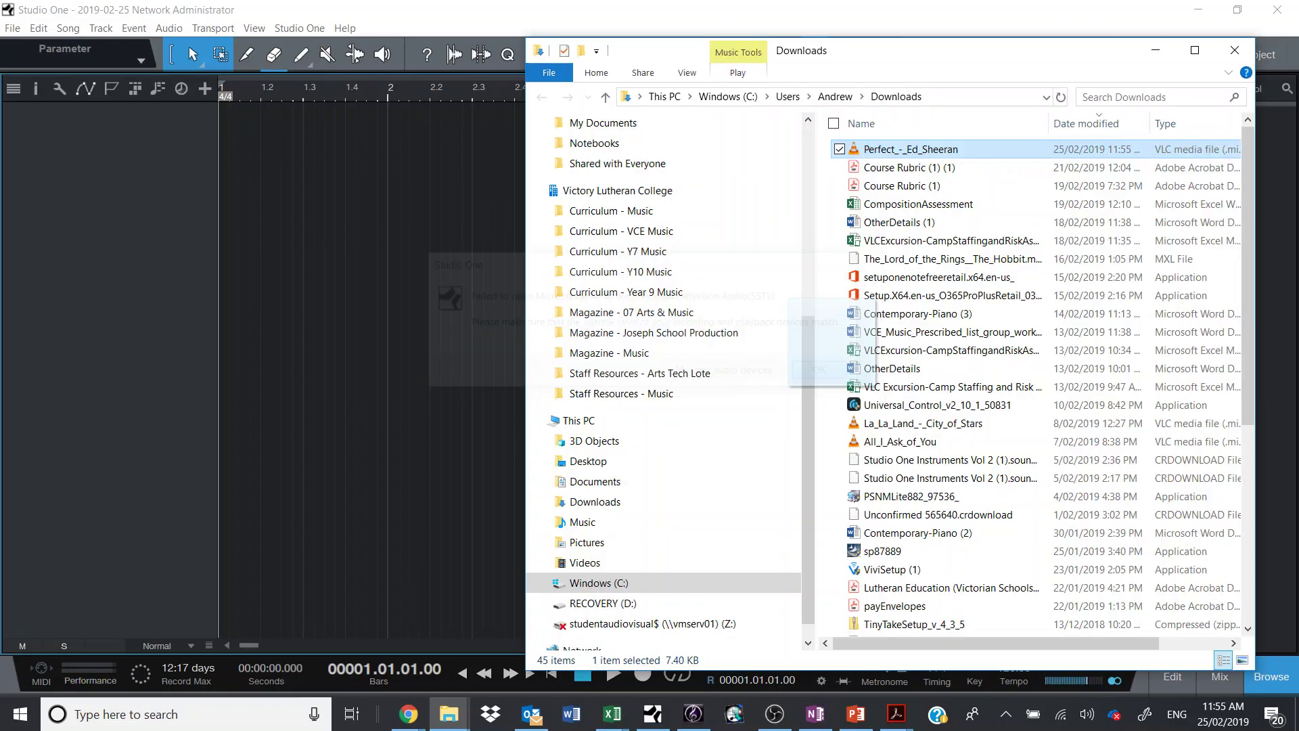
pyautogui.moveTo(907, 149); pyautogui.dragTo(765, 155)
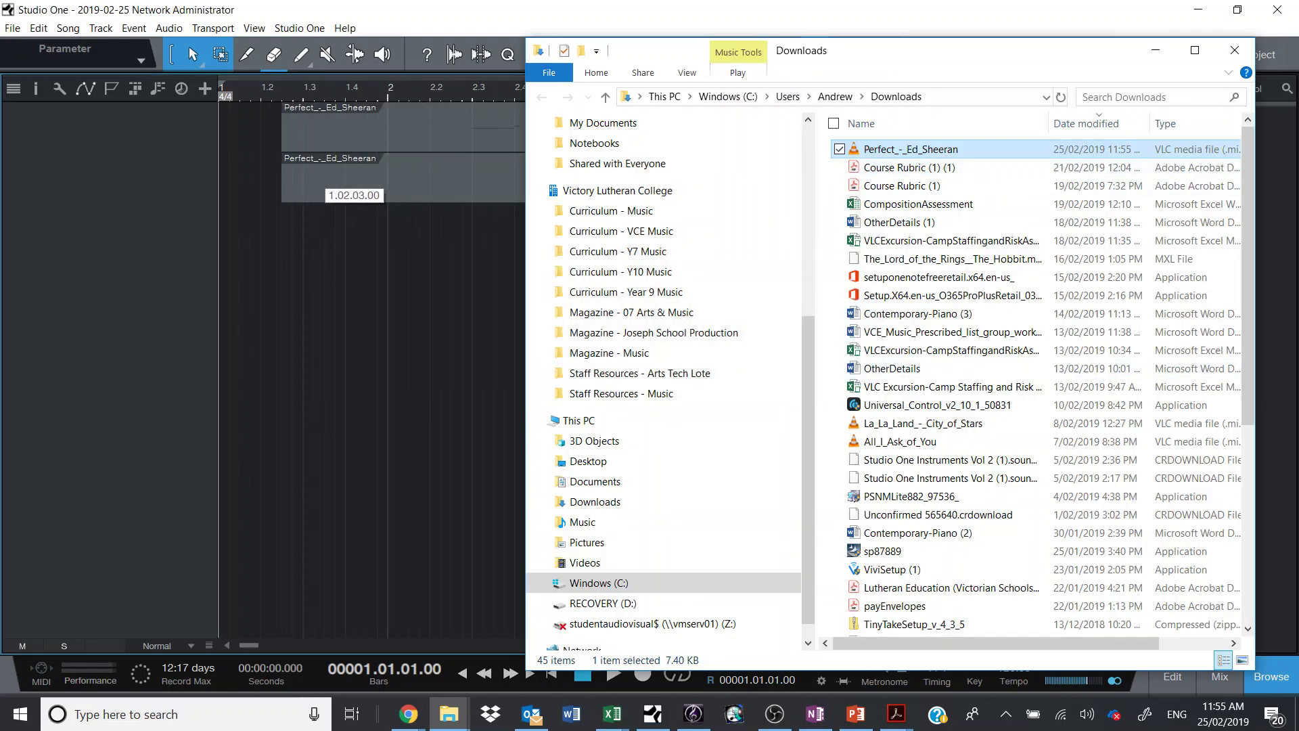
pyautogui.moveTo(284, 177); pyautogui.dragTo(221, 177)
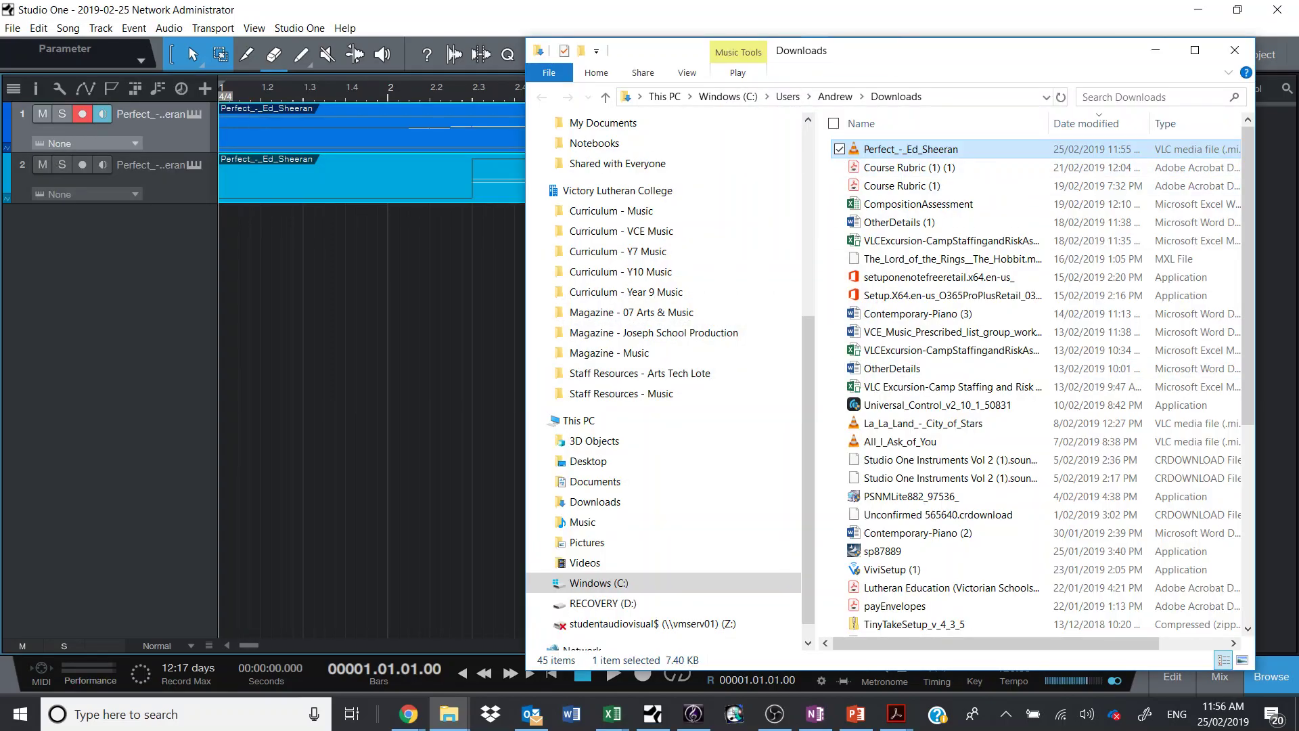
# Step: Switch to Studio One, disarm recording on the first Perfect track, and test playback of the opening bars
pyautogui.hotkey('alt', 'Tab')
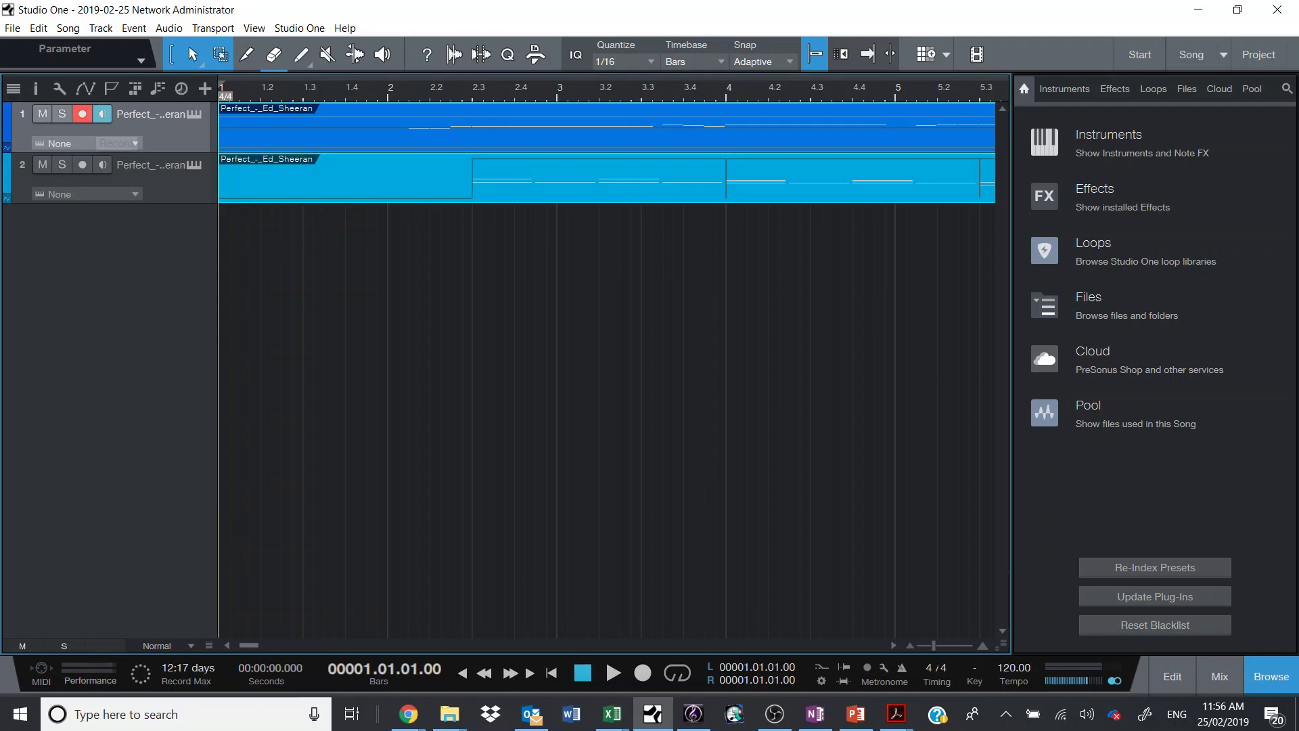
pyautogui.click(81, 113)
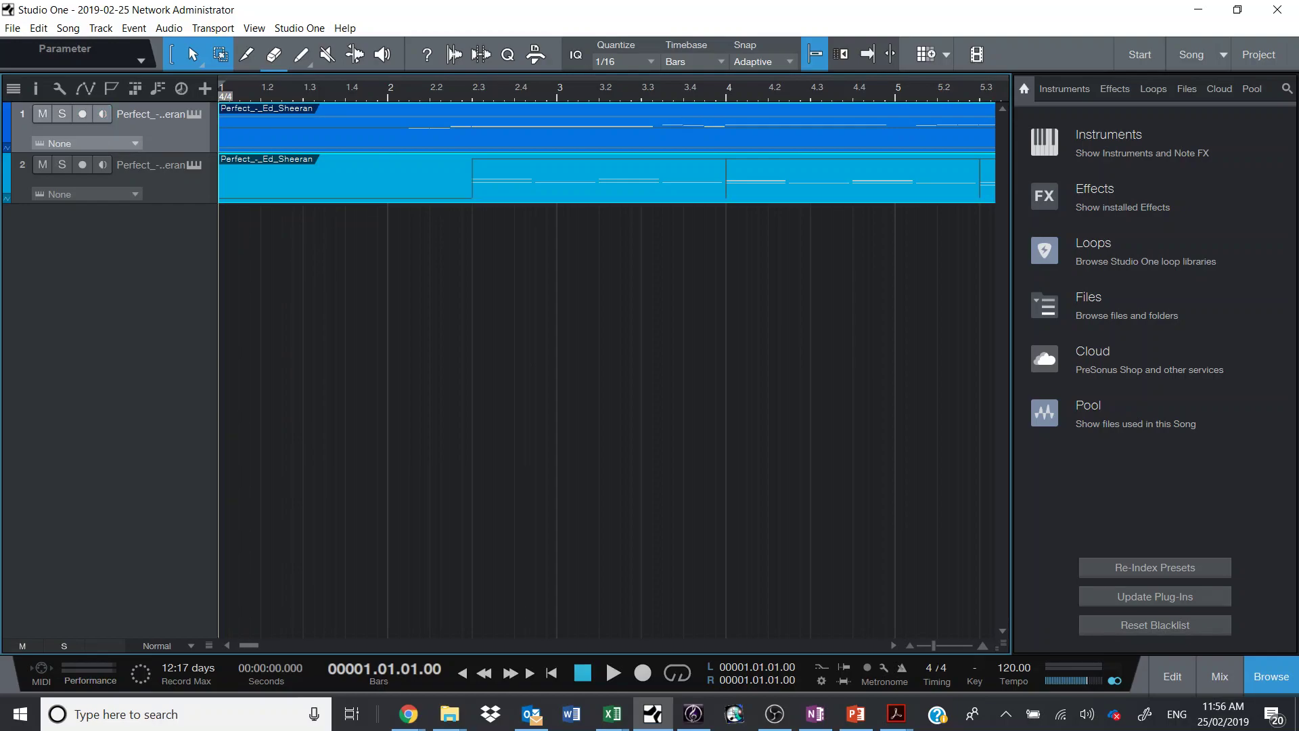
pyautogui.press('space')
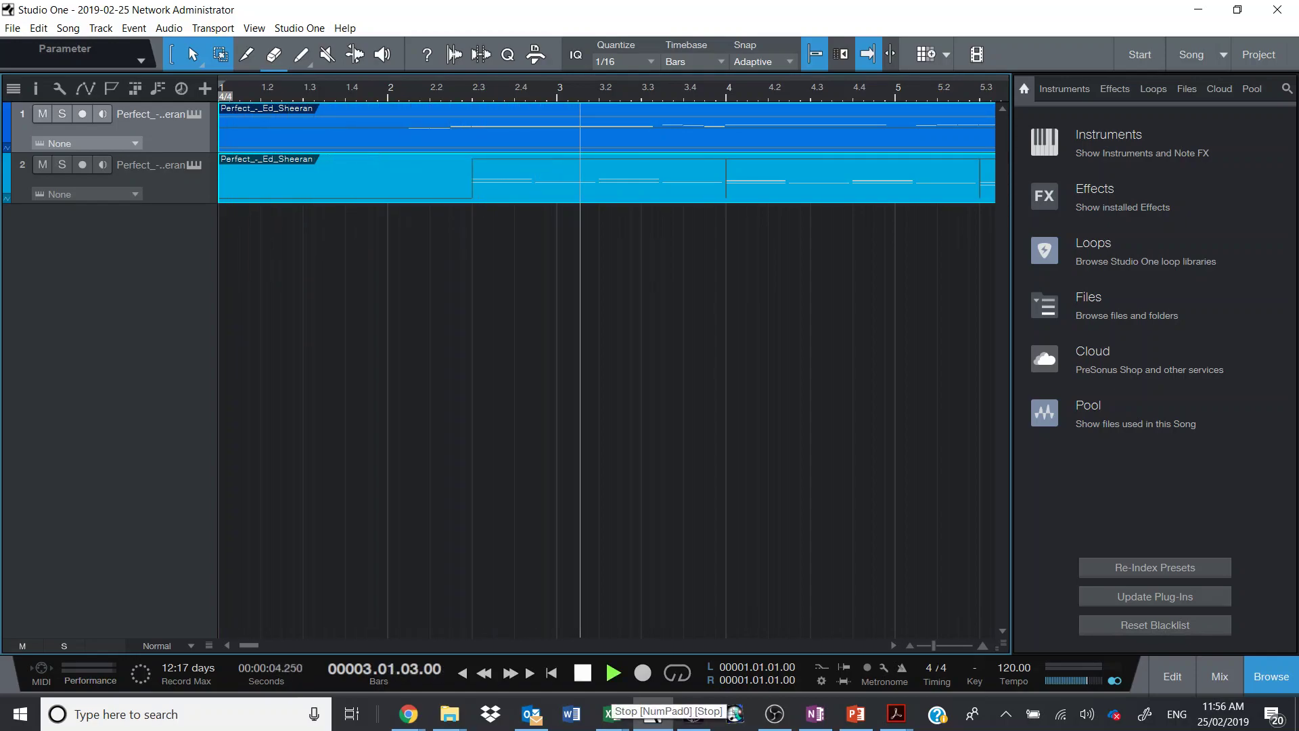
pyautogui.press('space')
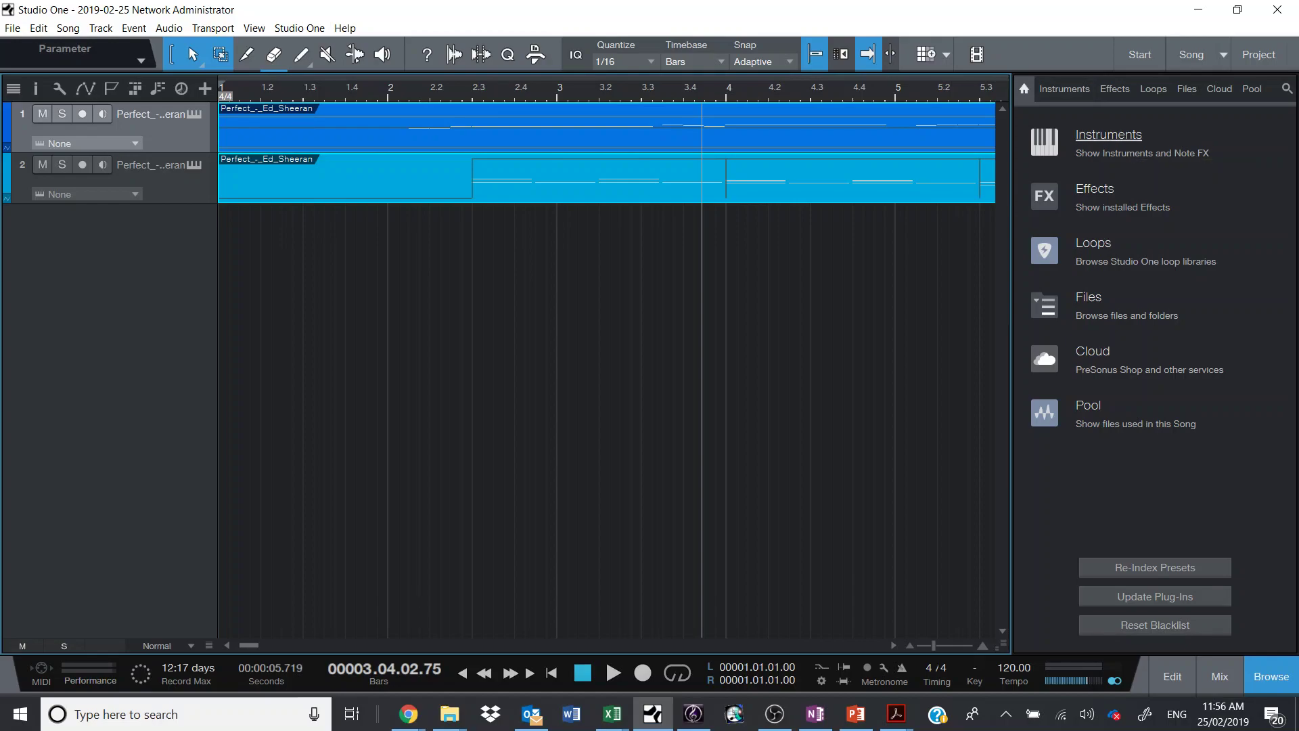
# Step: Examine the available instruments in the browser's PreSonus and ReWire groups, leaving the PreSonus list expanded
pyautogui.click(1064, 89)
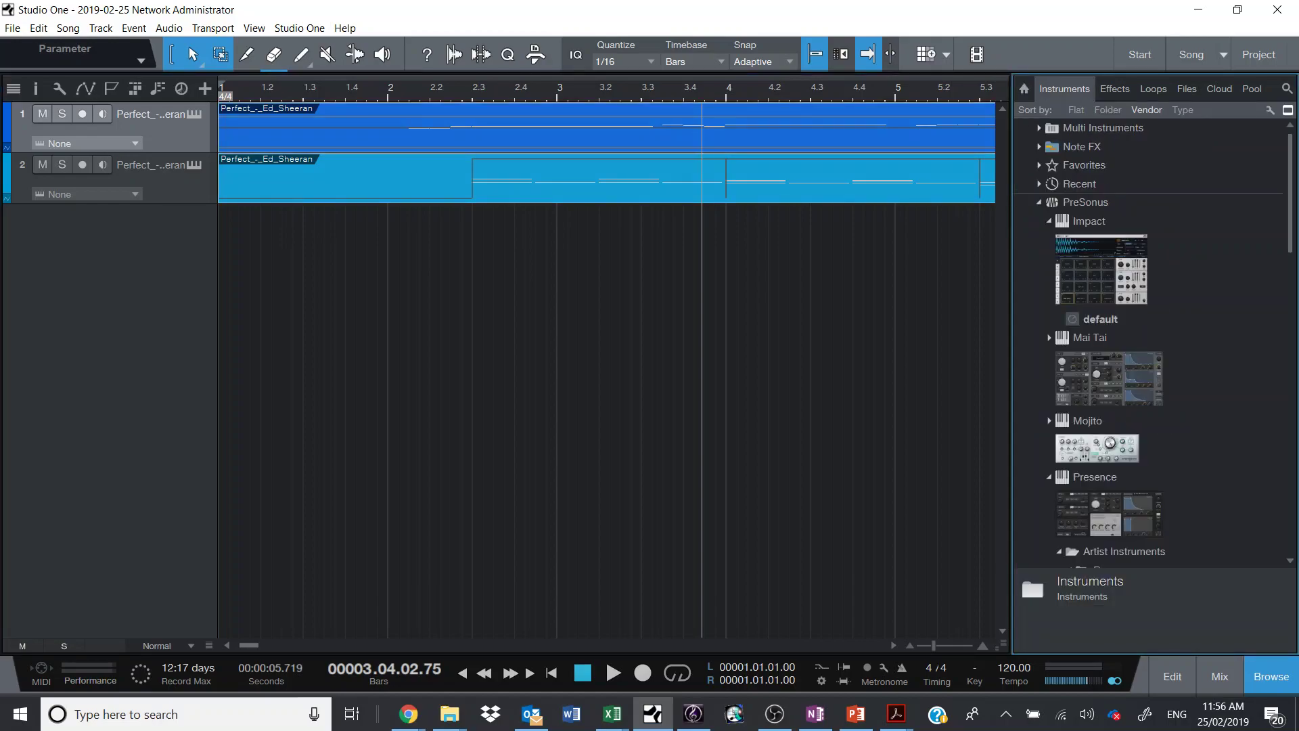
pyautogui.click(1039, 202)
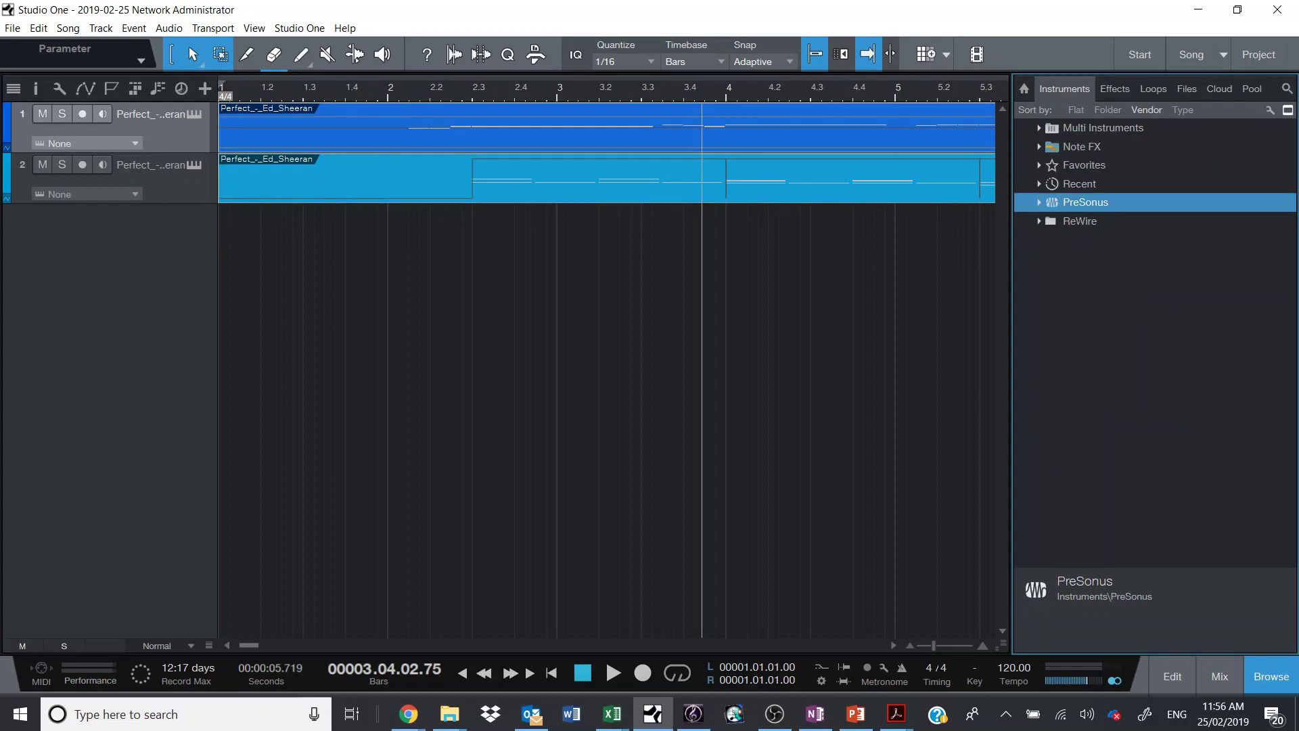
pyautogui.click(1040, 202)
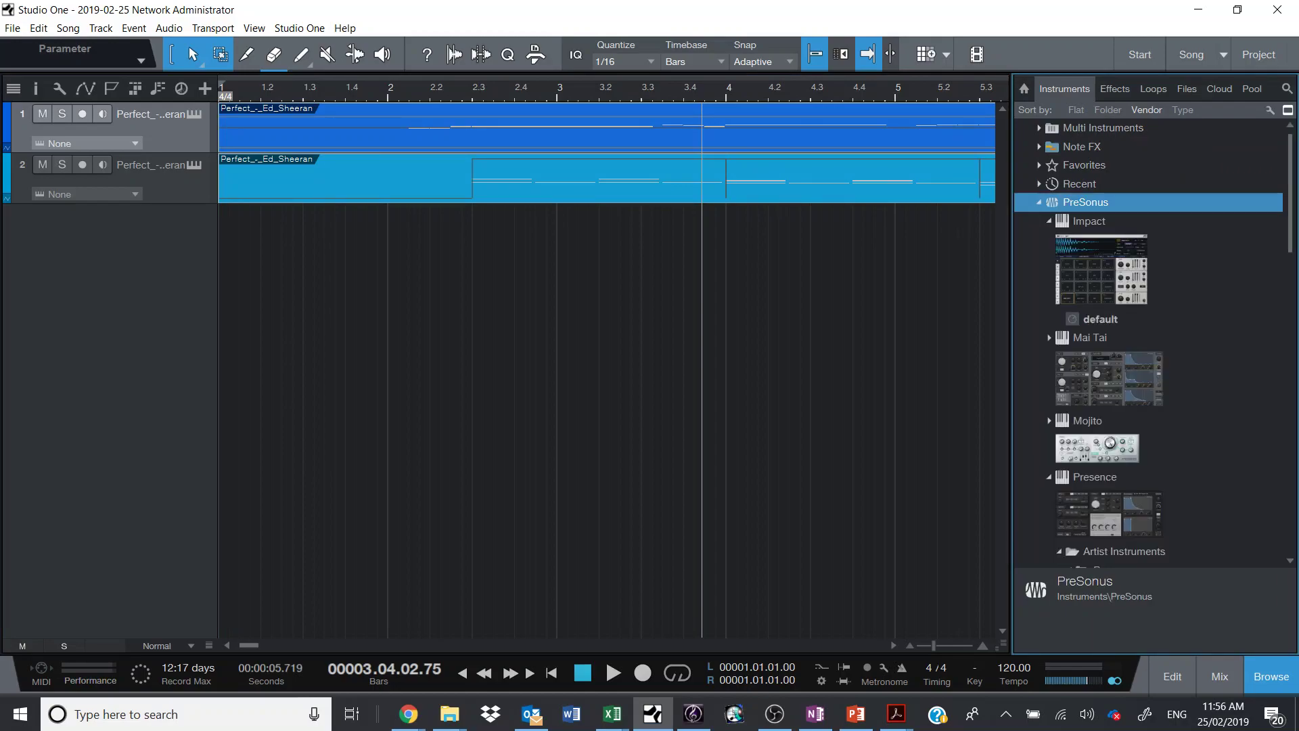
pyautogui.scroll(-5, 1151, 339)
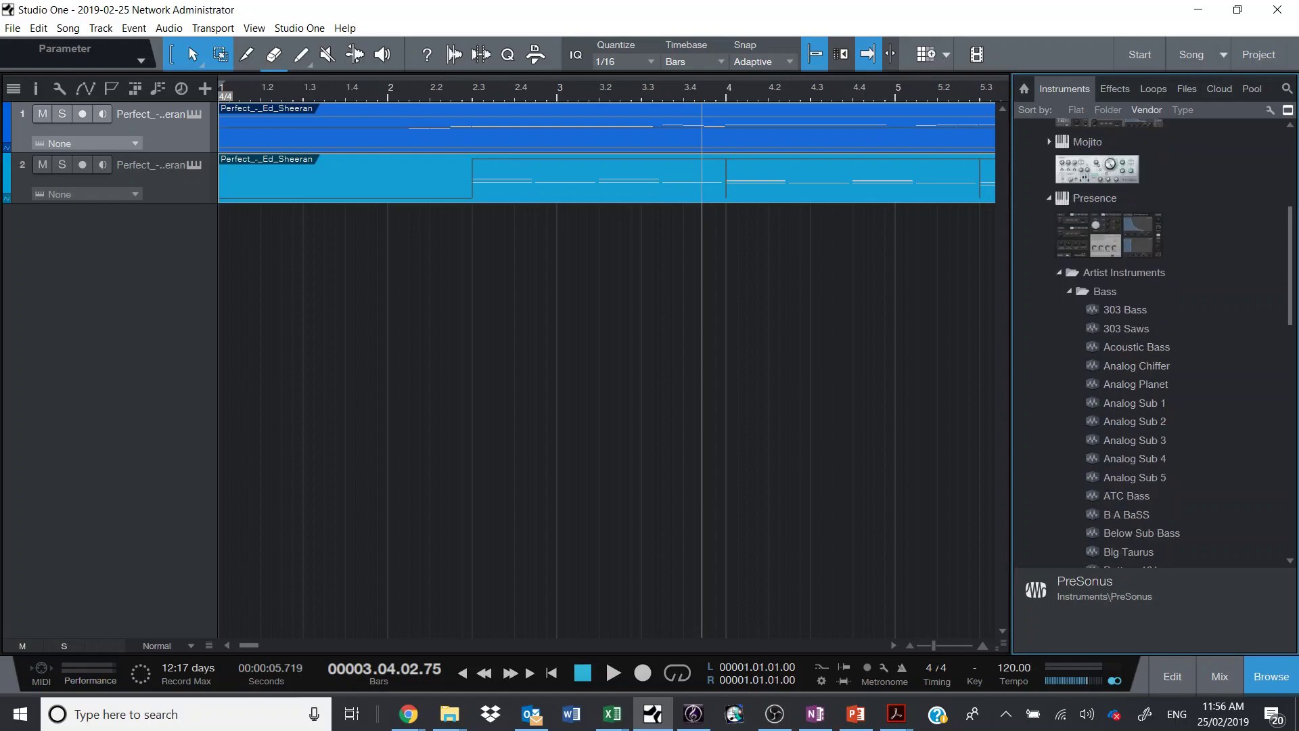
pyautogui.click(1049, 197)
pyautogui.scroll(5, 1151, 339)
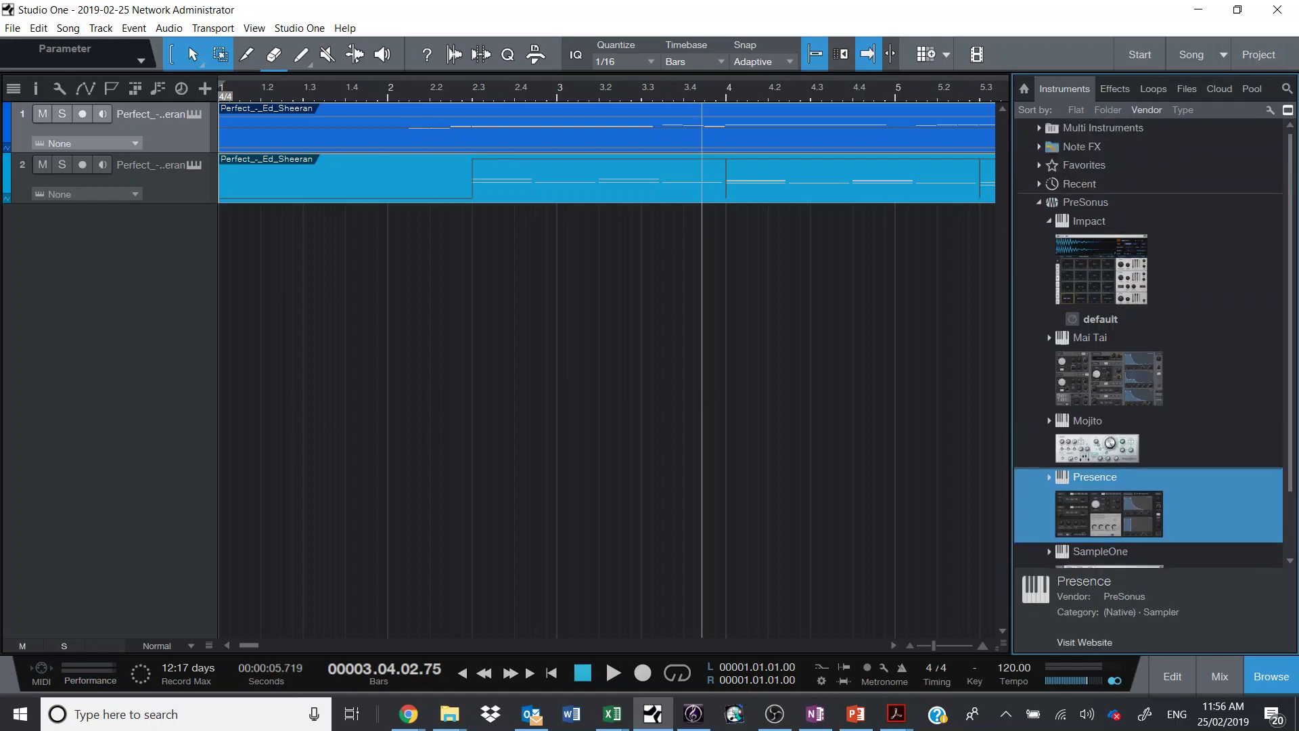
pyautogui.scroll(-2, 1150, 338)
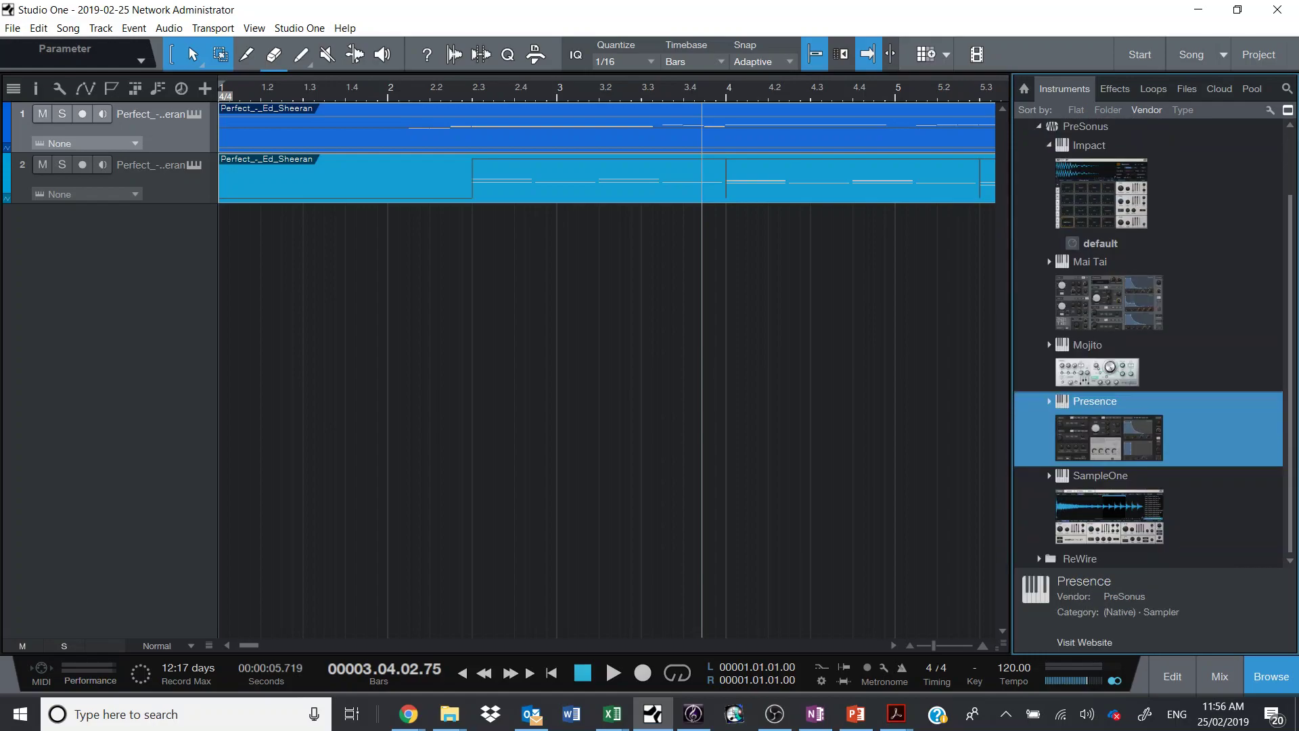
pyautogui.scroll(2, 1150, 339)
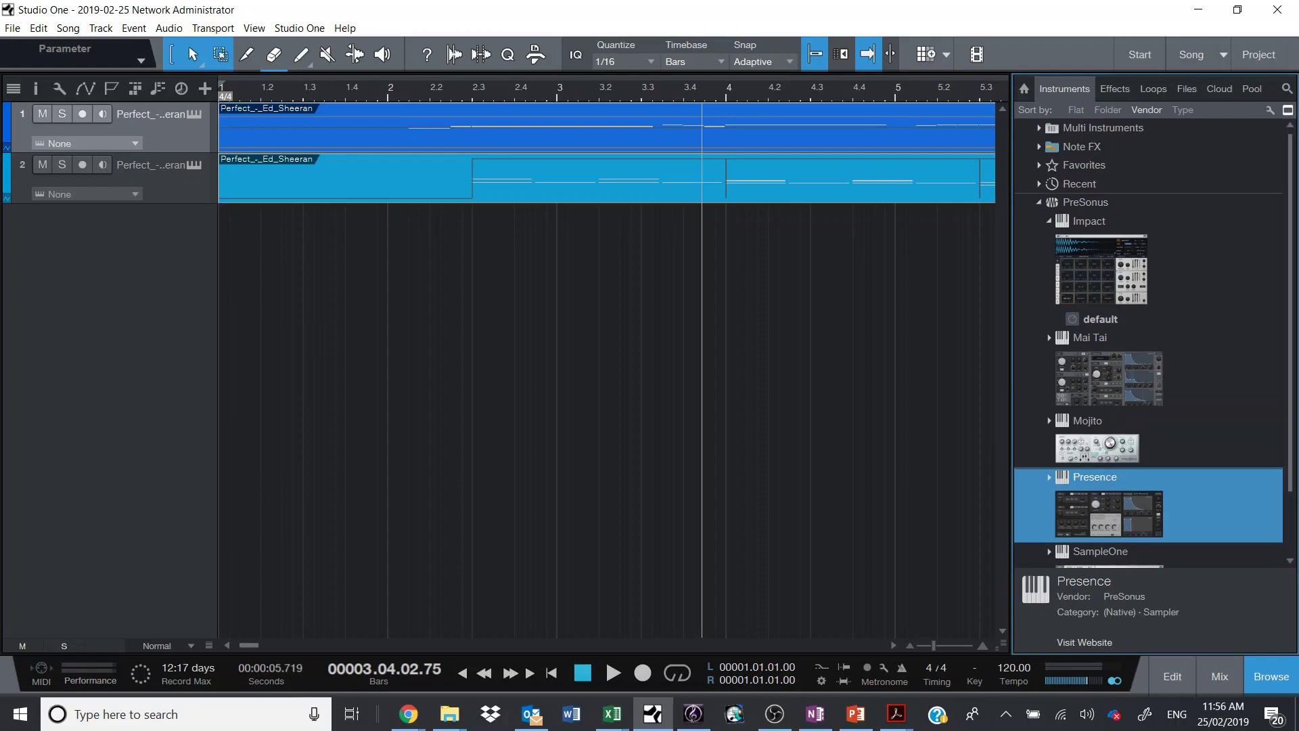
pyautogui.click(1039, 202)
pyautogui.click(1039, 220)
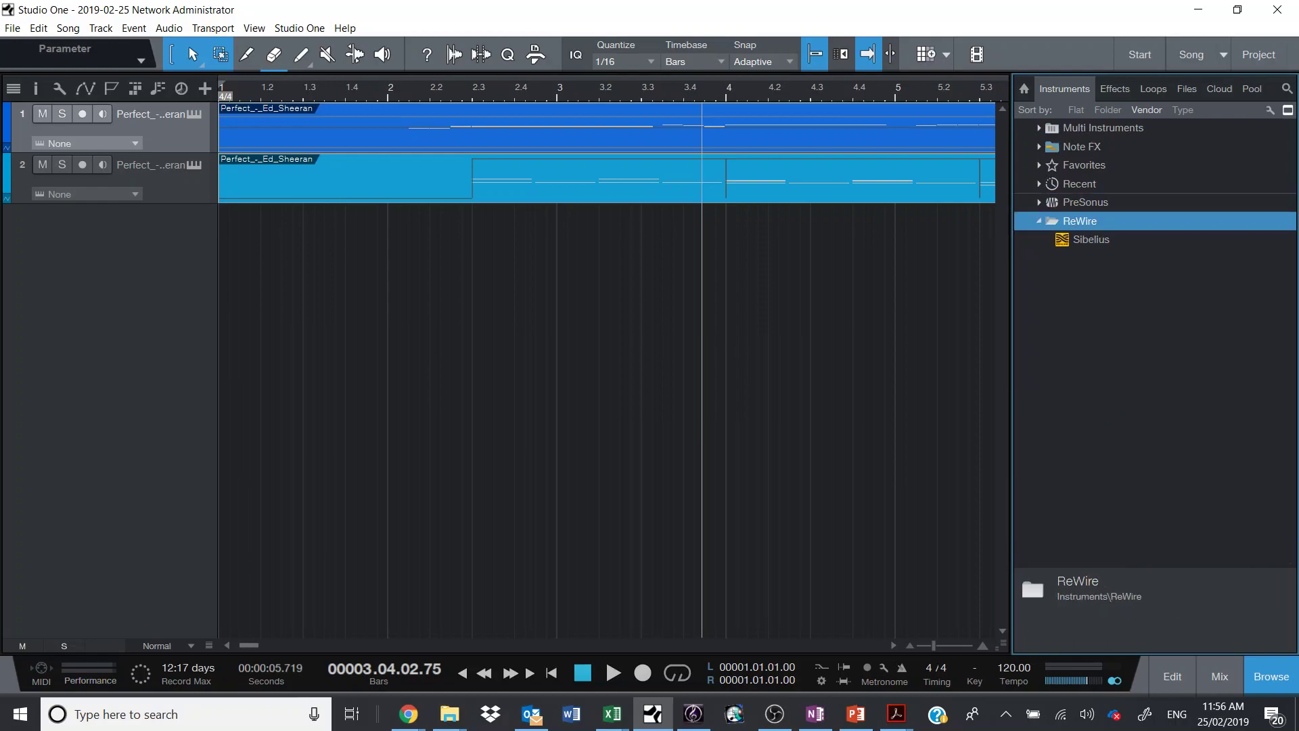
pyautogui.click(1039, 201)
pyautogui.scroll(-1, 1149, 344)
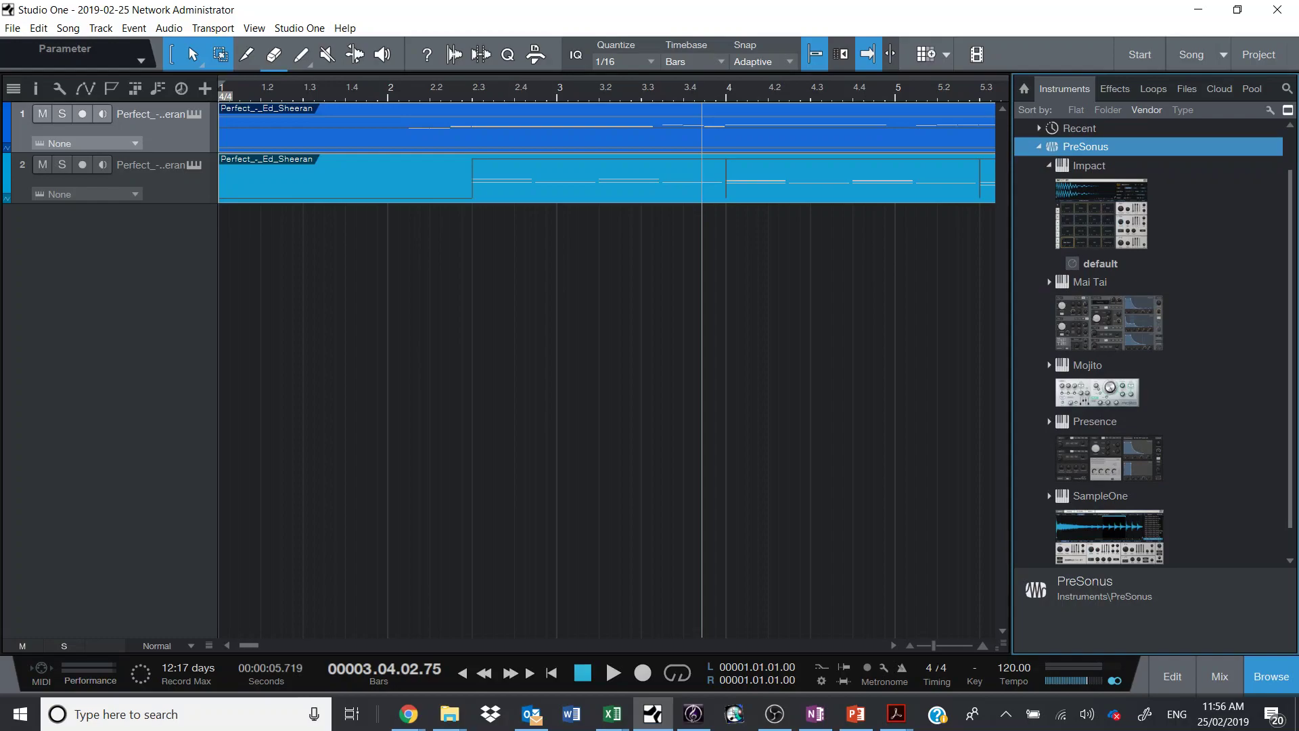
# Step: Assign Presence's Accordian keyboard preset to the first Perfect track and close the instrument window
pyautogui.click(1049, 165)
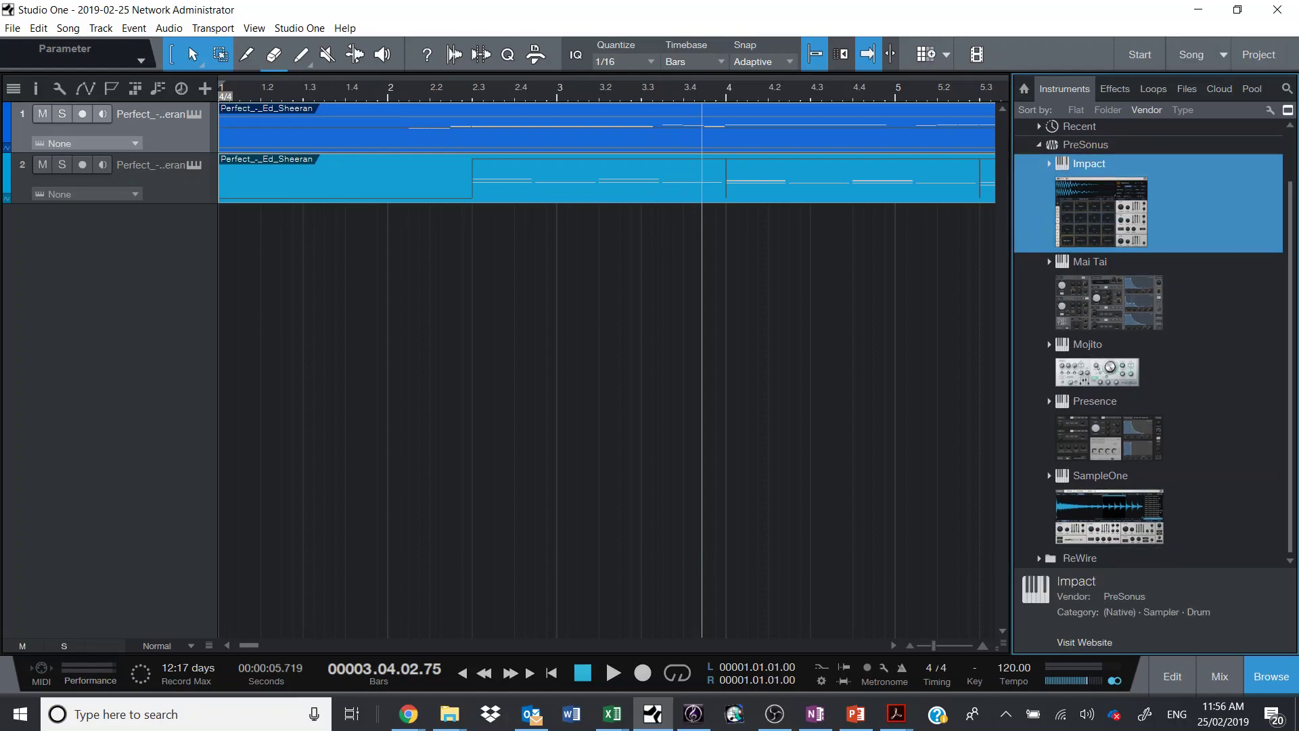
pyautogui.click(1048, 400)
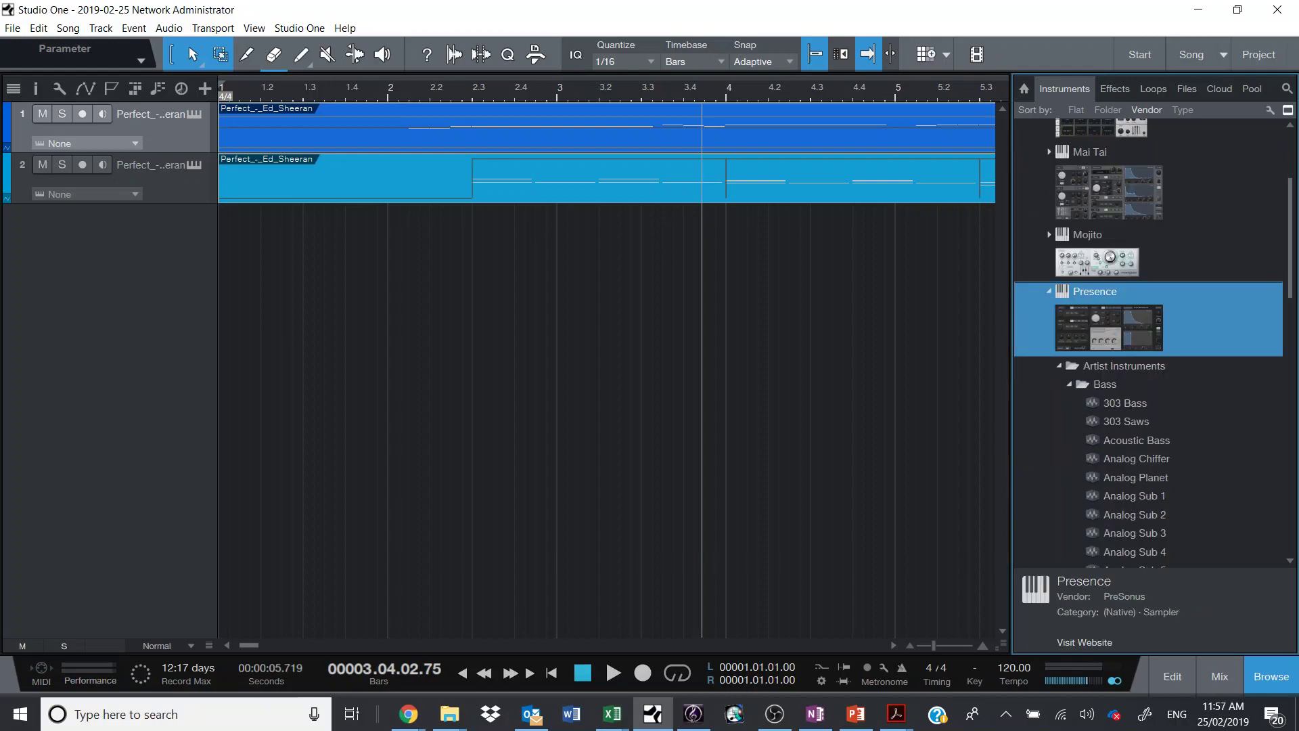
pyautogui.click(1069, 384)
pyautogui.scroll(-2, 1148, 343)
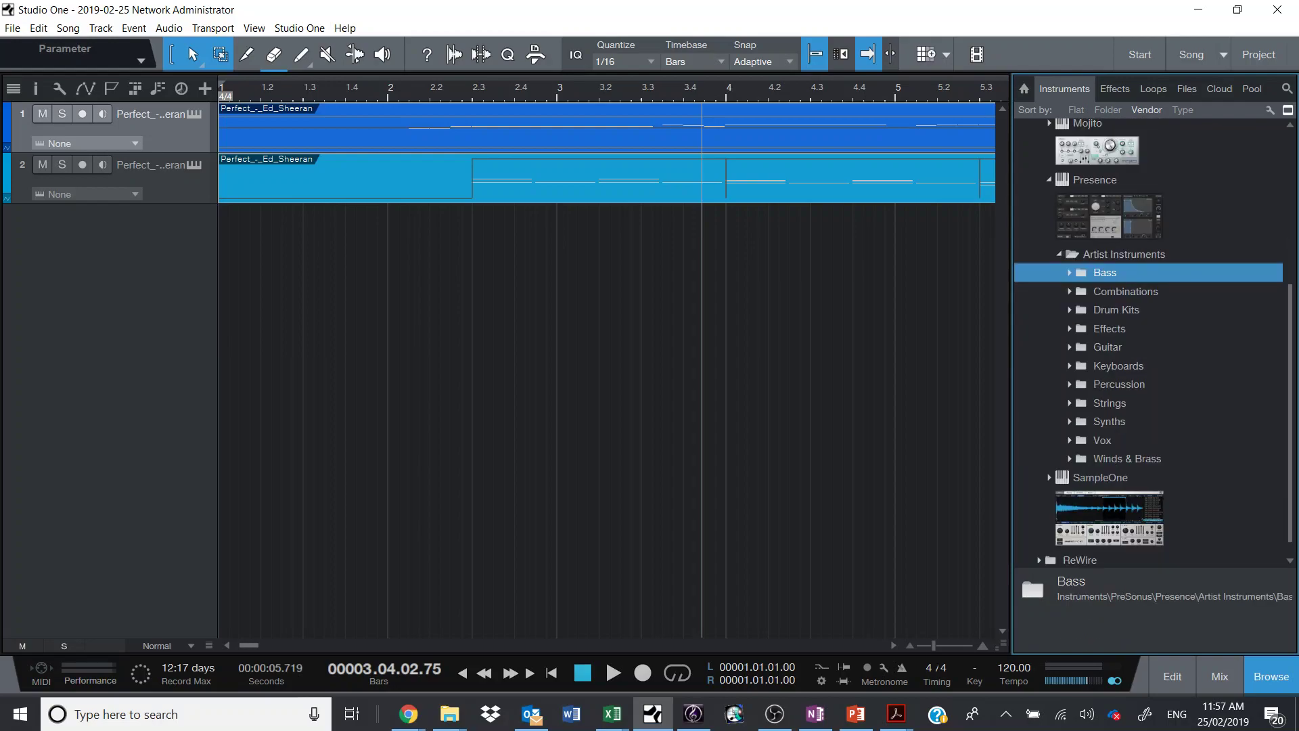
pyautogui.click(1069, 366)
pyautogui.scroll(-1, 1148, 343)
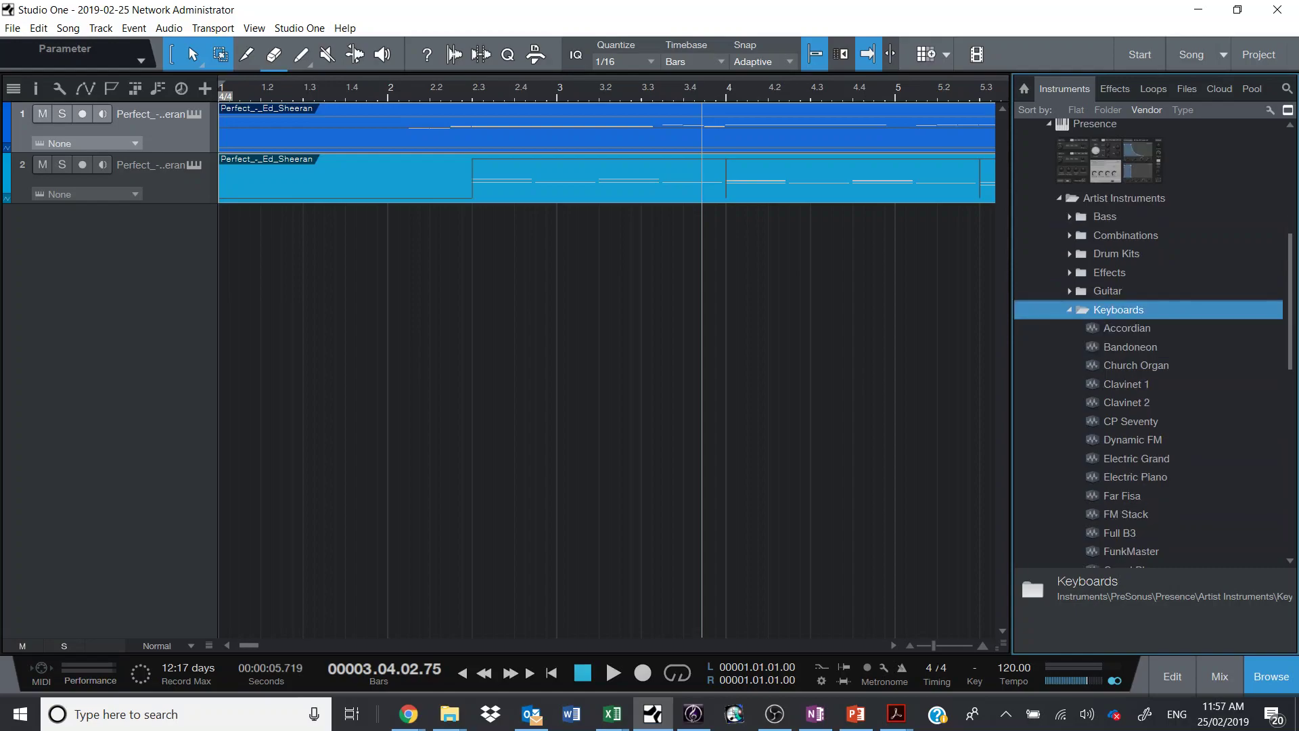
pyautogui.scroll(-1, 1150, 338)
pyautogui.click(1127, 272)
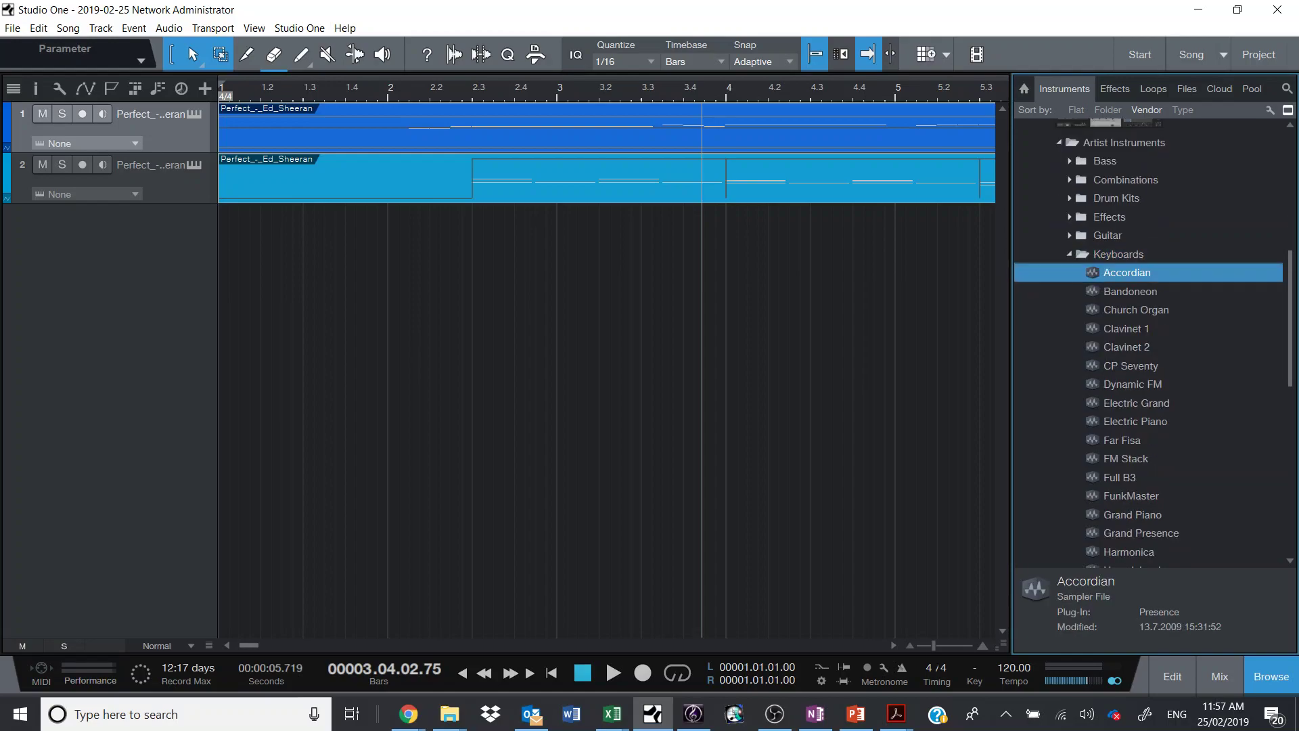
pyautogui.moveTo(1126, 272); pyautogui.dragTo(395, 161)
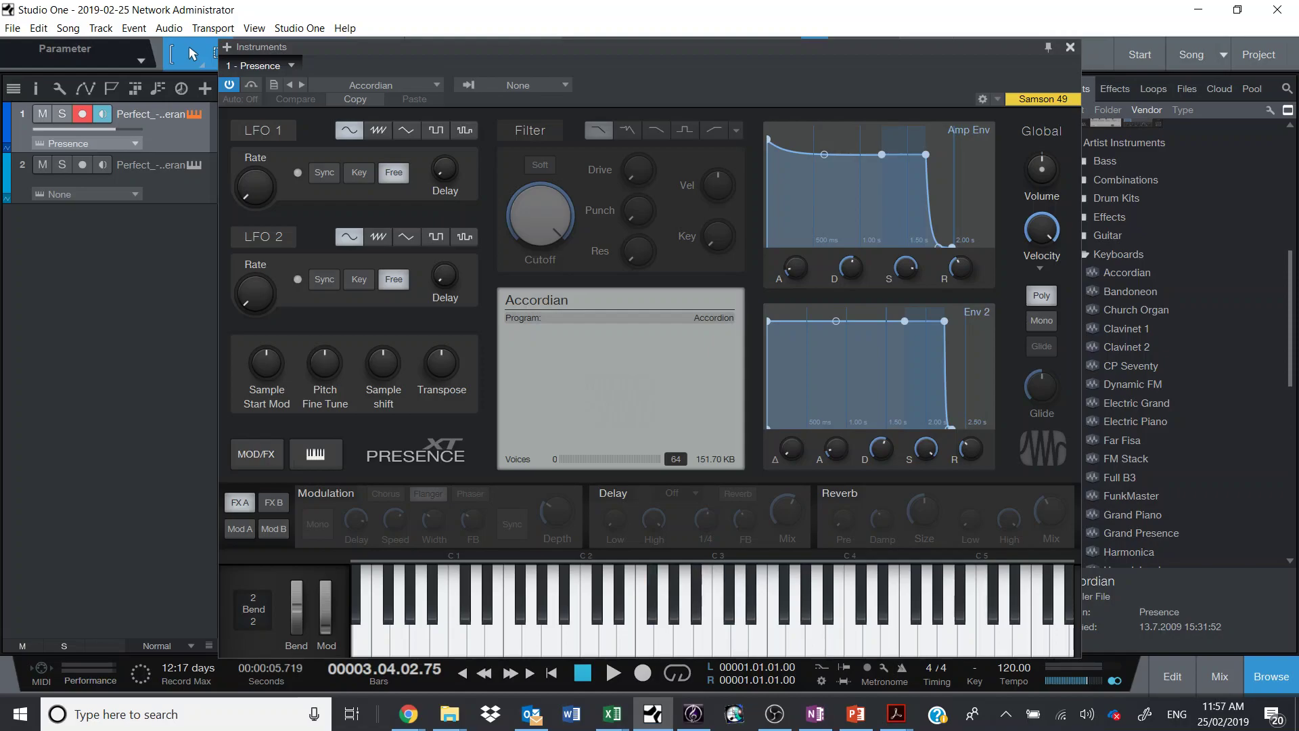
pyautogui.click(1070, 46)
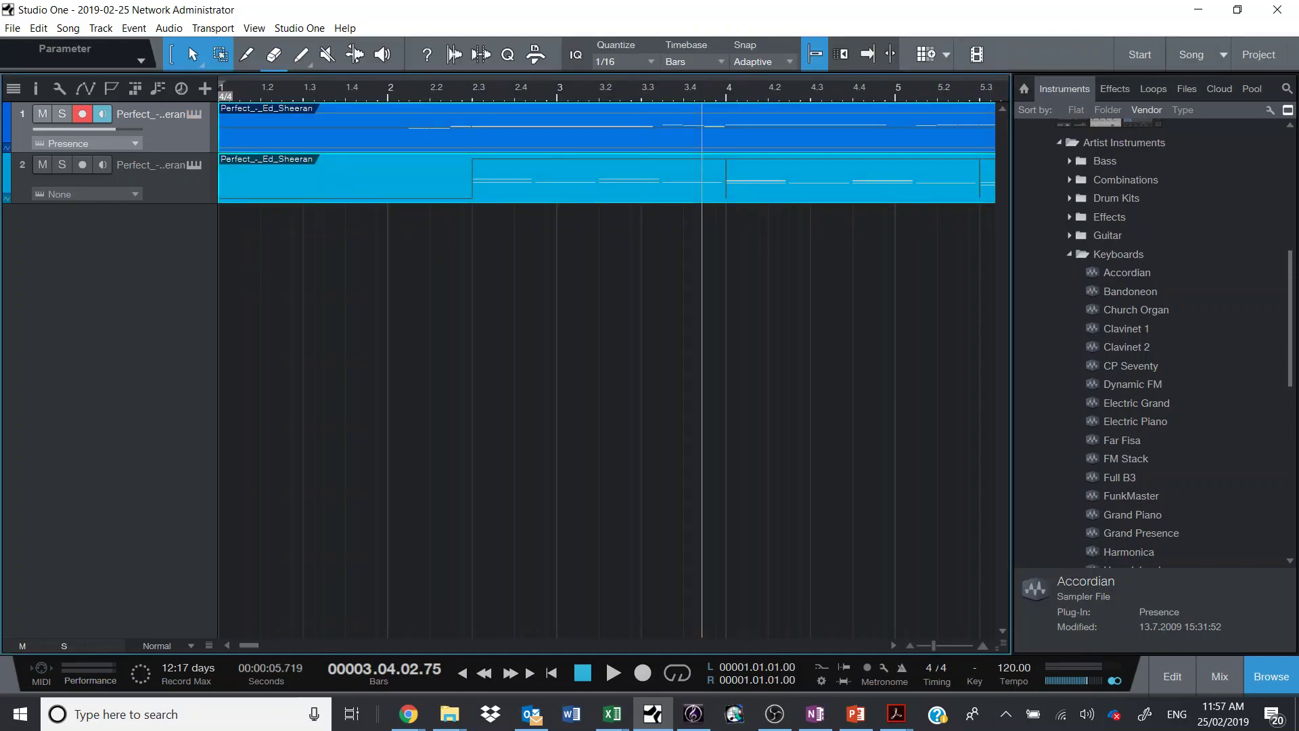
# Step: Play the song from bar 1 beat 3 with recording disarmed on the first track, and stop it in bar 6
pyautogui.click(324, 88)
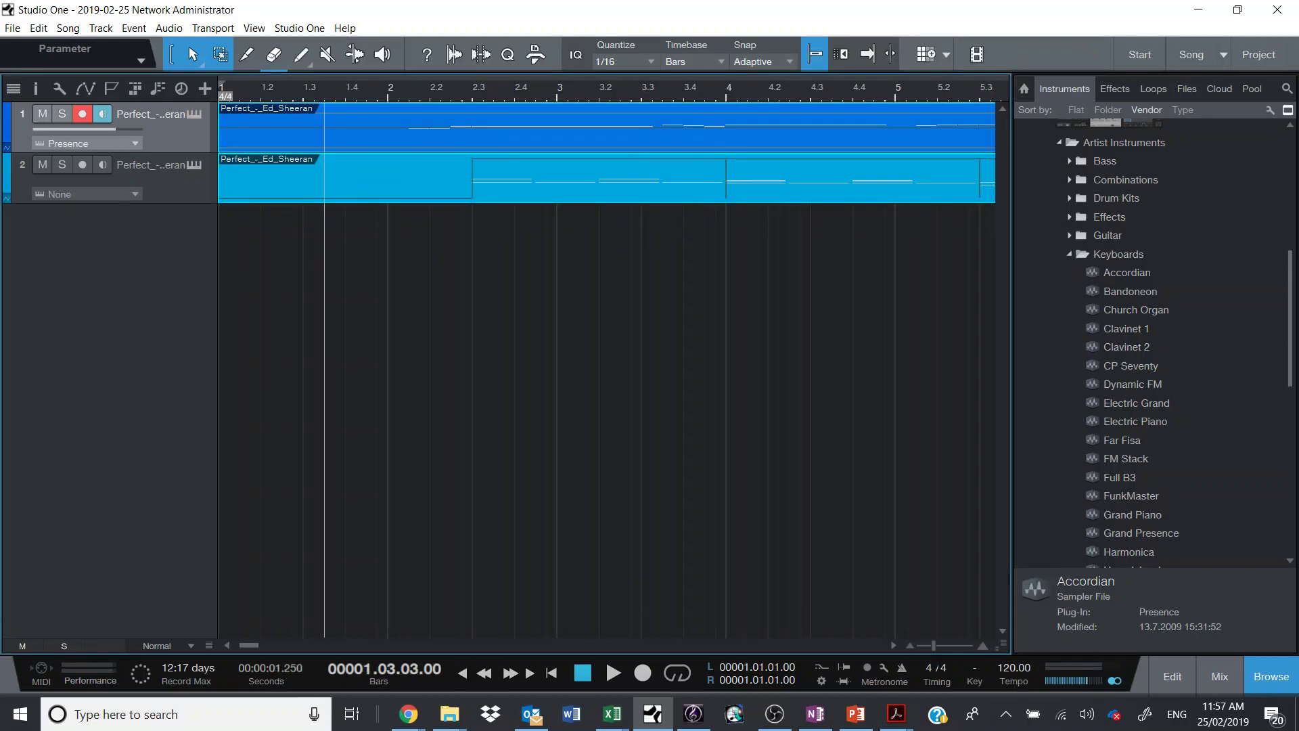
pyautogui.press('space')
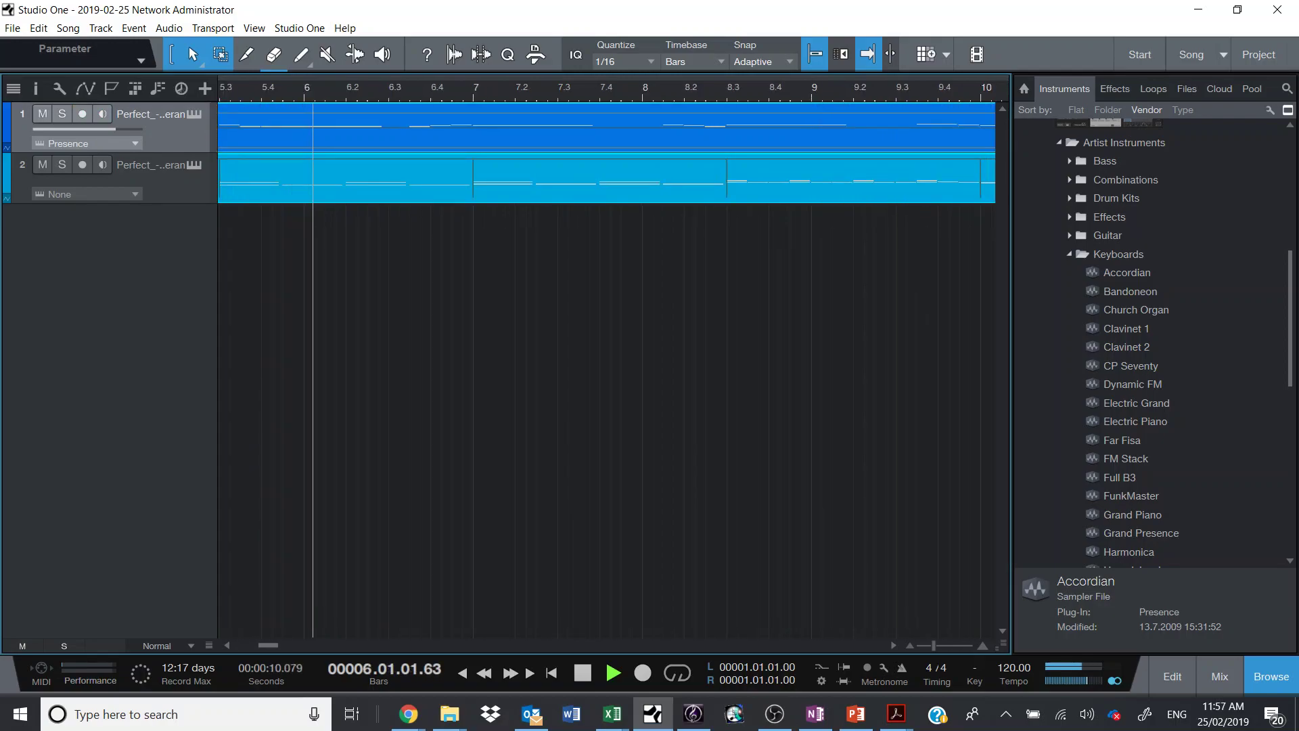
pyautogui.press('space')
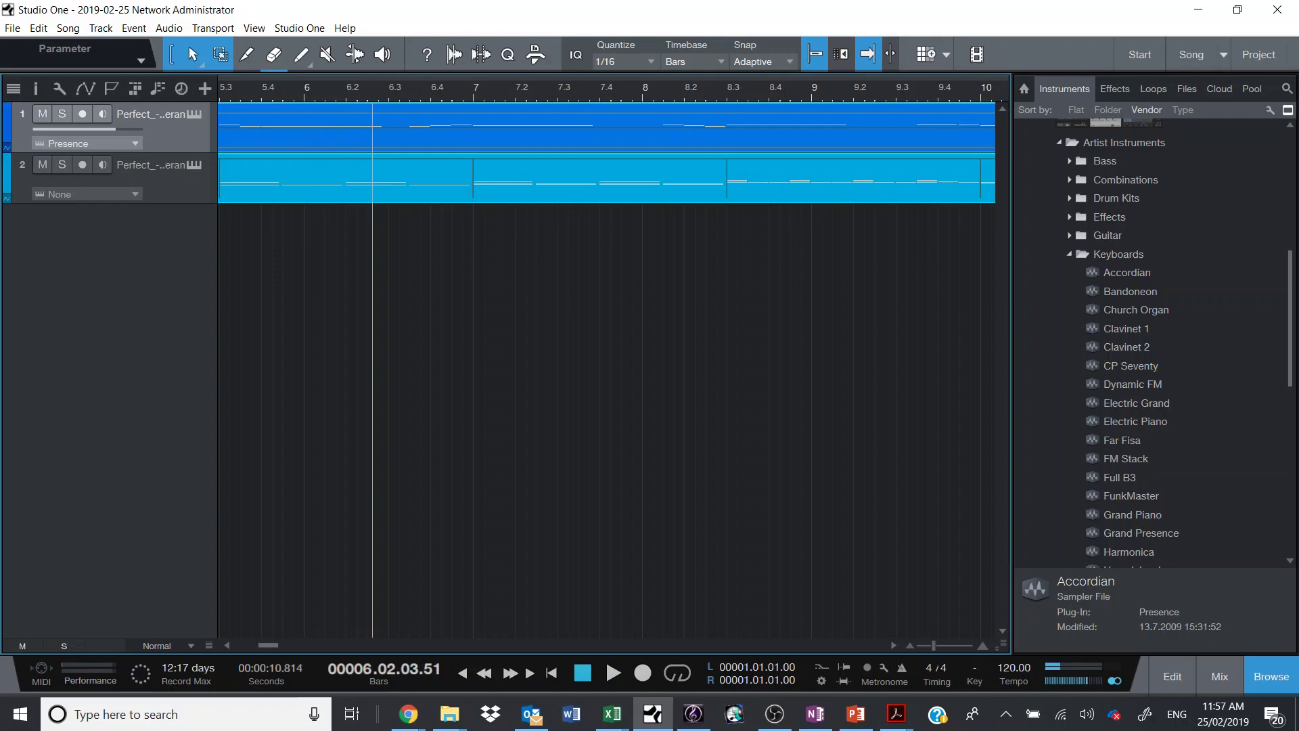
# Step: Assign the Rock Organ keyboard preset to the second Perfect track and close the instrument window
pyautogui.scroll(-5, 1079, 225)
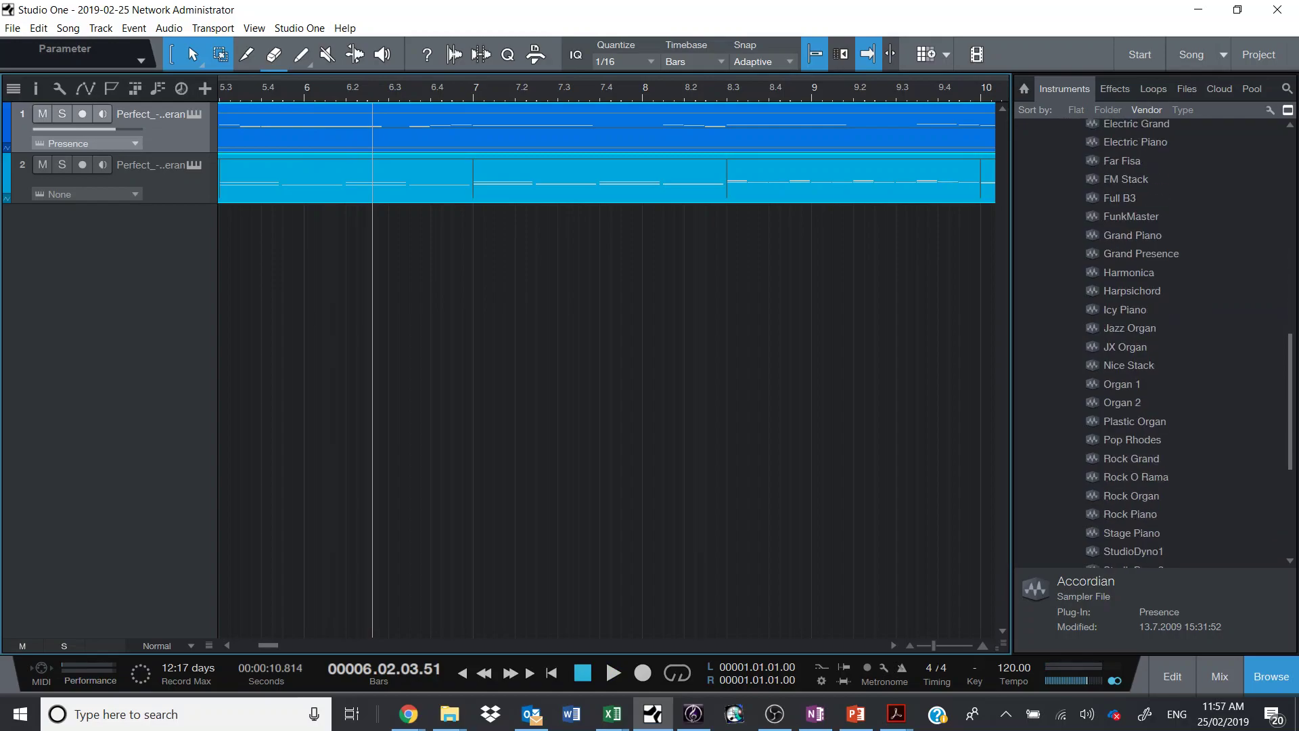
pyautogui.click(1130, 458)
pyautogui.moveTo(1131, 458)
pyautogui.mouseDown()
pyautogui.moveTo(785, 358)
pyautogui.moveTo(1123, 420)
pyautogui.moveTo(1143, 451)
pyautogui.mouseUp()
pyautogui.moveTo(1131, 496); pyautogui.dragTo(439, 194)
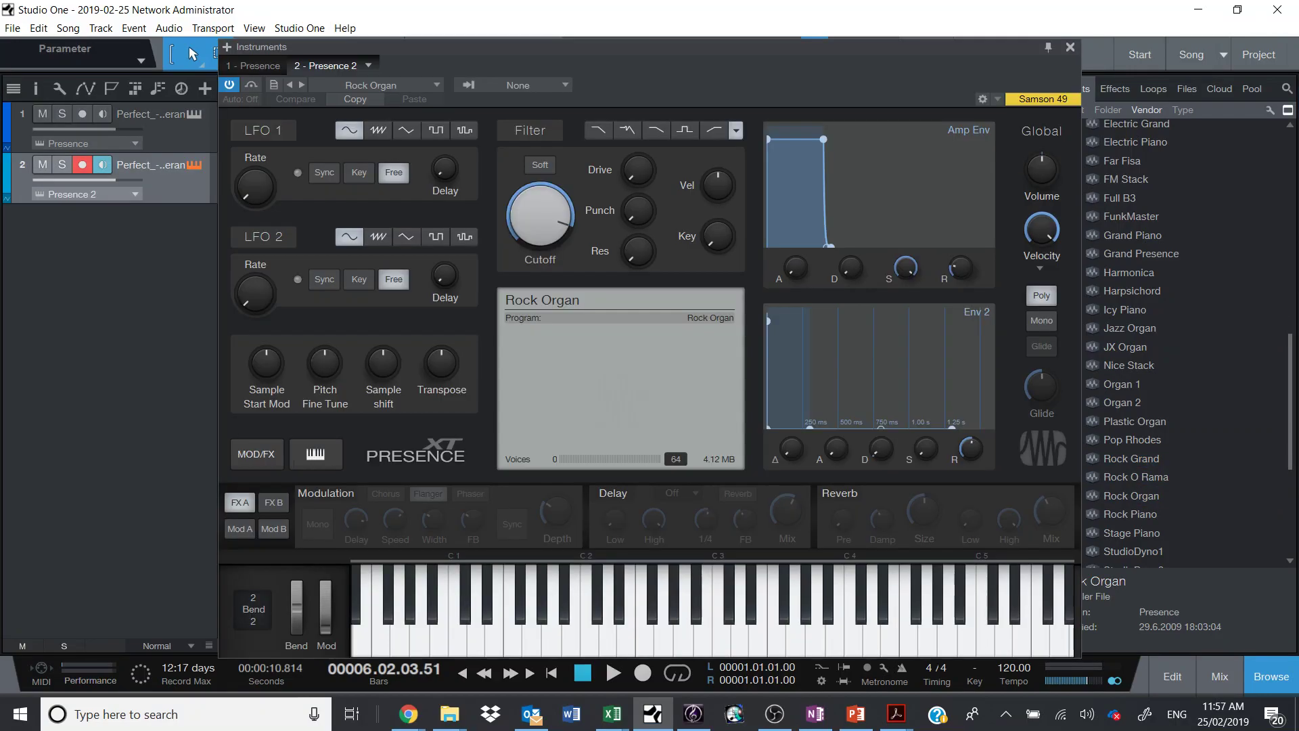
pyautogui.click(1070, 47)
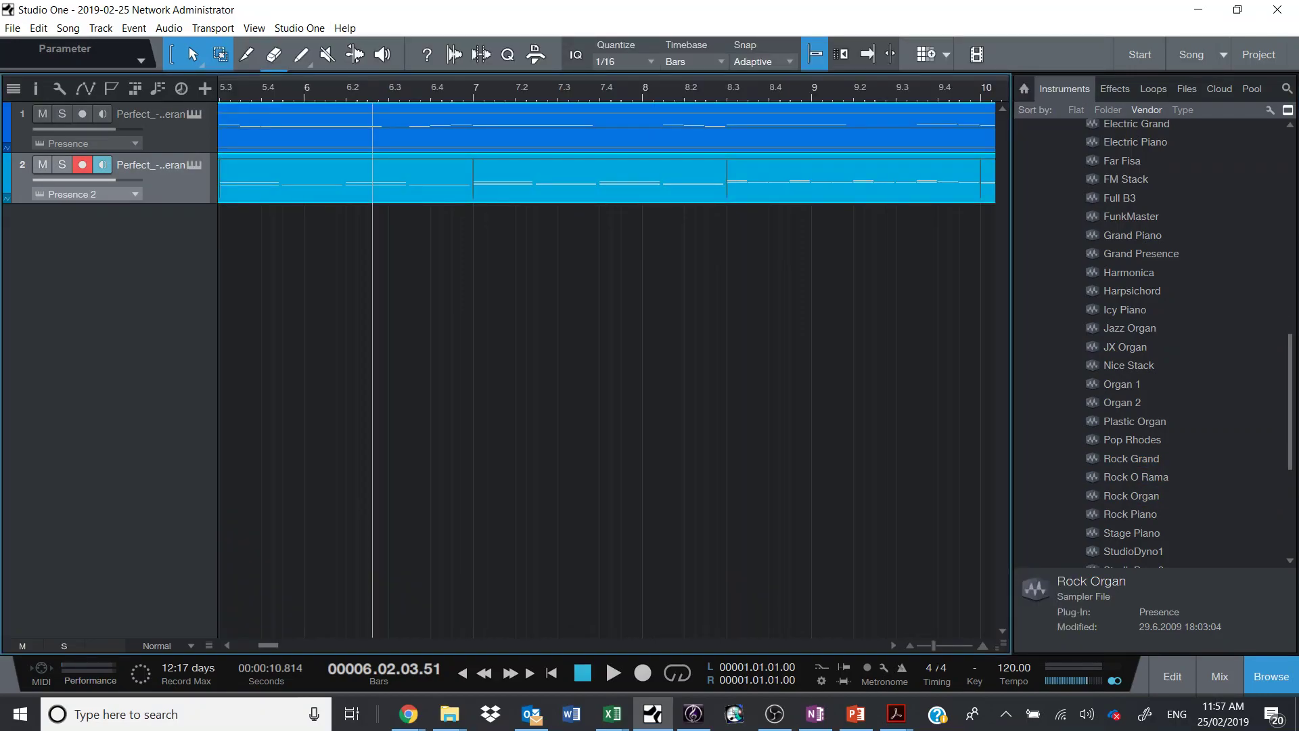
# Step: Play both tracks from bar 6 with recording disarmed on the second track, and stop and return to the song's start
pyautogui.press('space')
pyautogui.press('r')
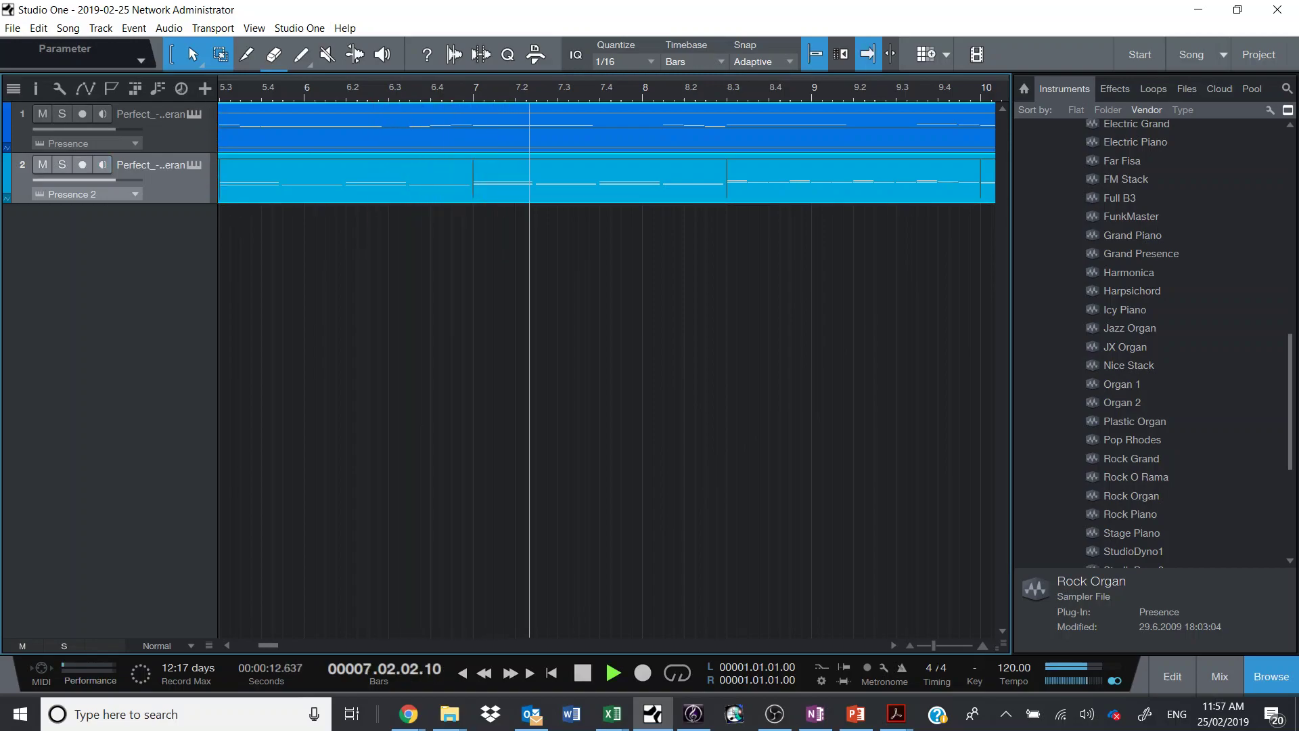
pyautogui.scroll(4, 1150, 342)
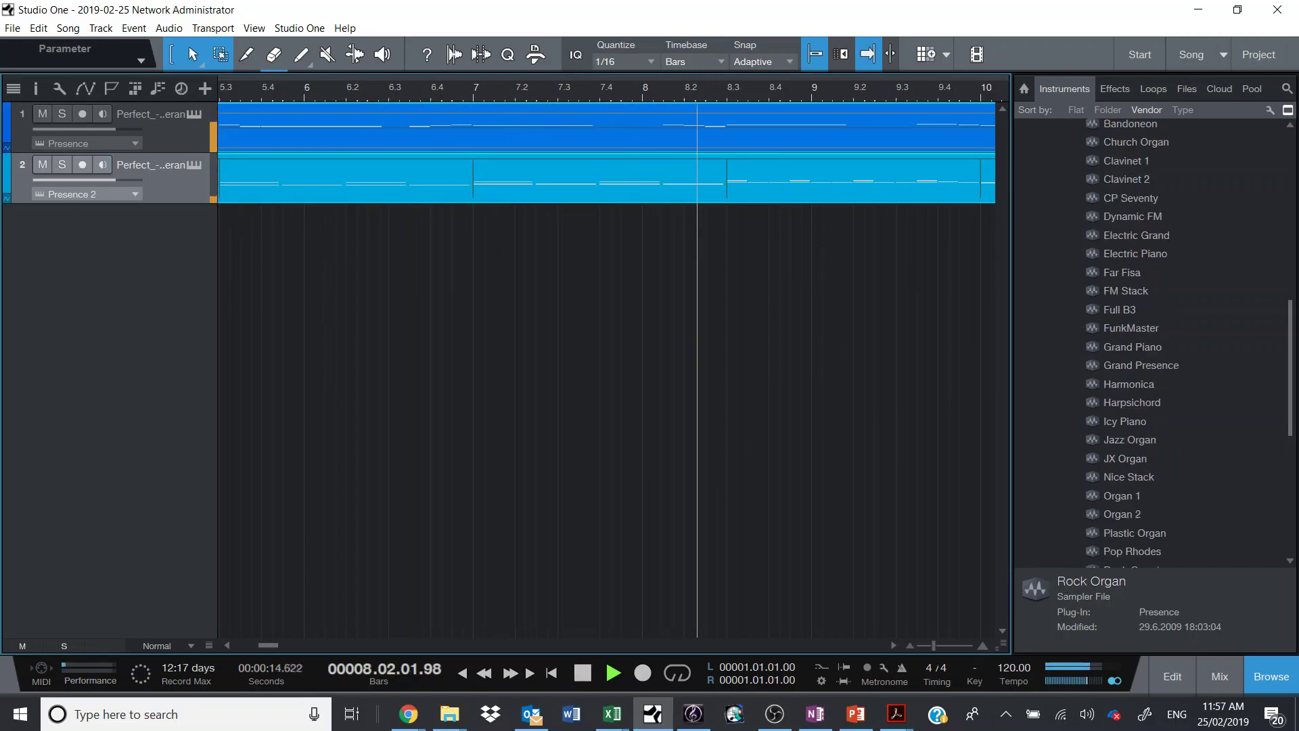
pyautogui.scroll(3, 1150, 339)
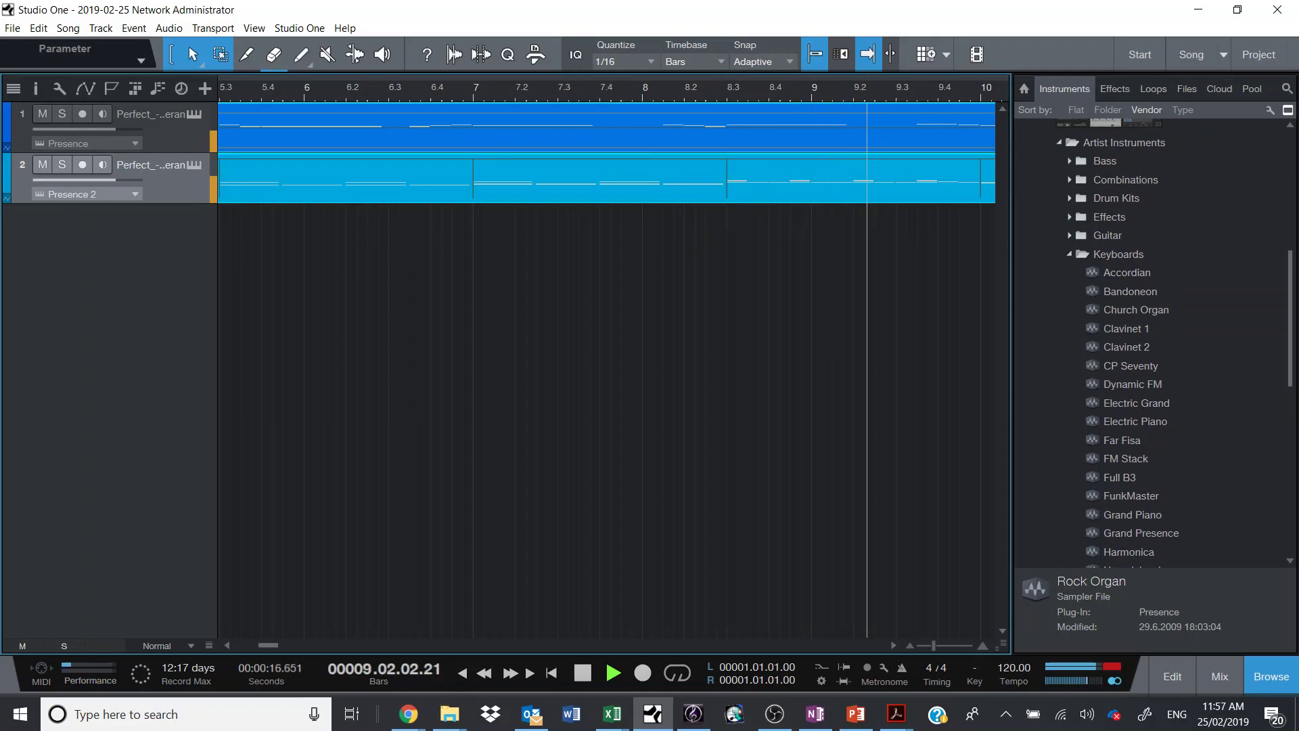
pyautogui.press('space')
pyautogui.press(',')
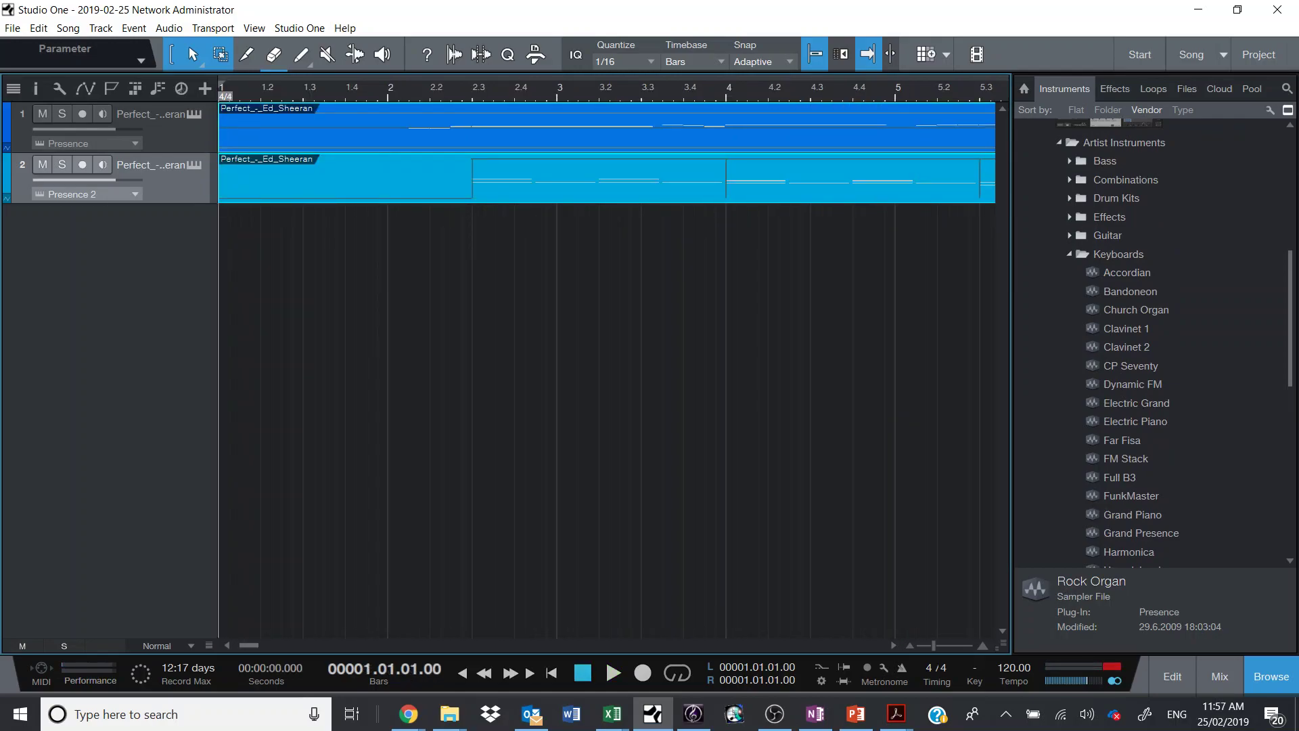
# Step: Look through Presence's Effects sounds, collapse the Keyboards folder and expand the Strings folder
pyautogui.click(1070, 234)
pyautogui.click(1070, 217)
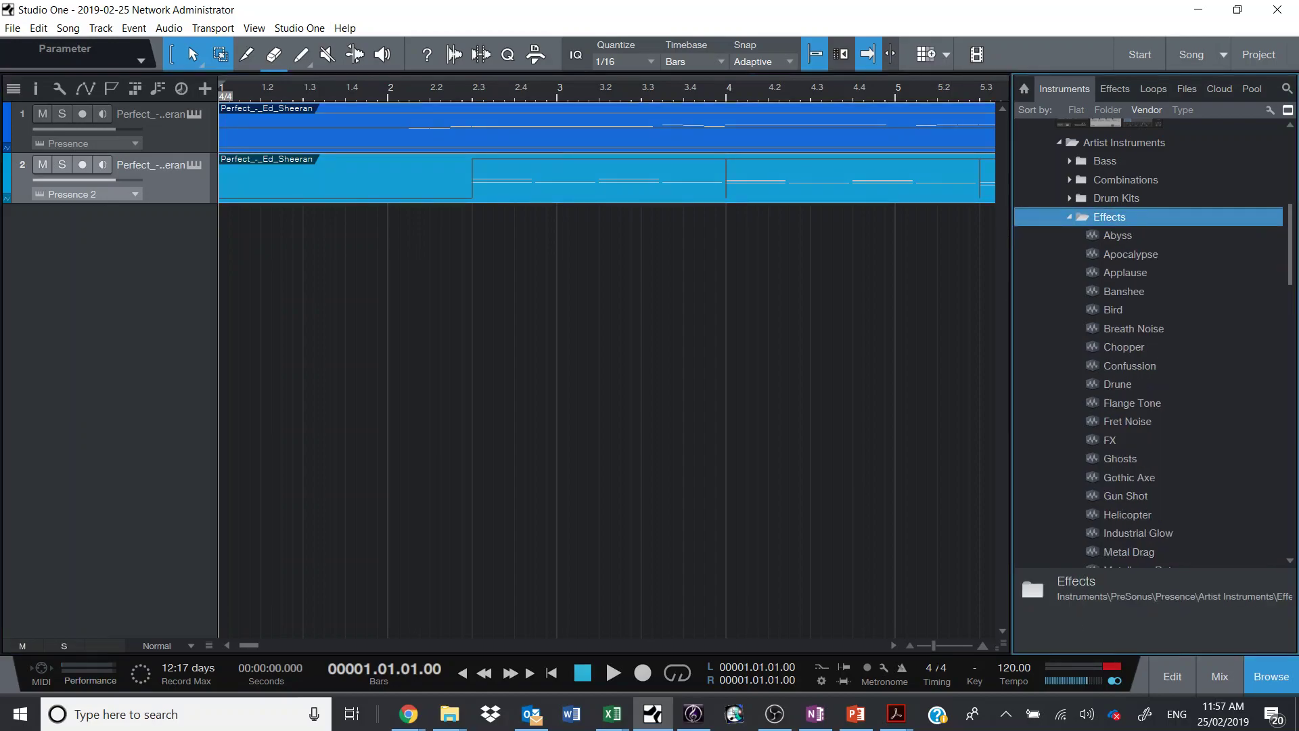
pyautogui.click(1069, 217)
pyautogui.click(1070, 235)
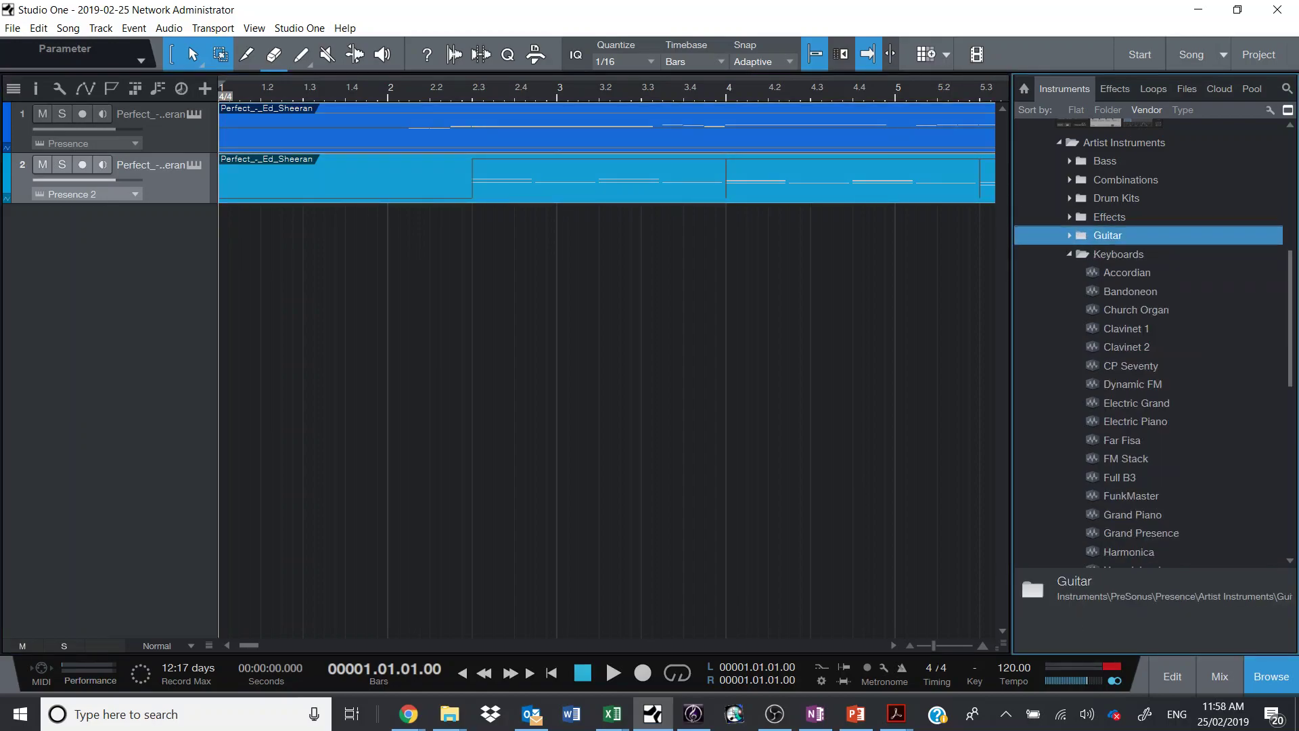
pyautogui.scroll(-1, 1148, 342)
pyautogui.click(1070, 198)
pyautogui.click(1070, 235)
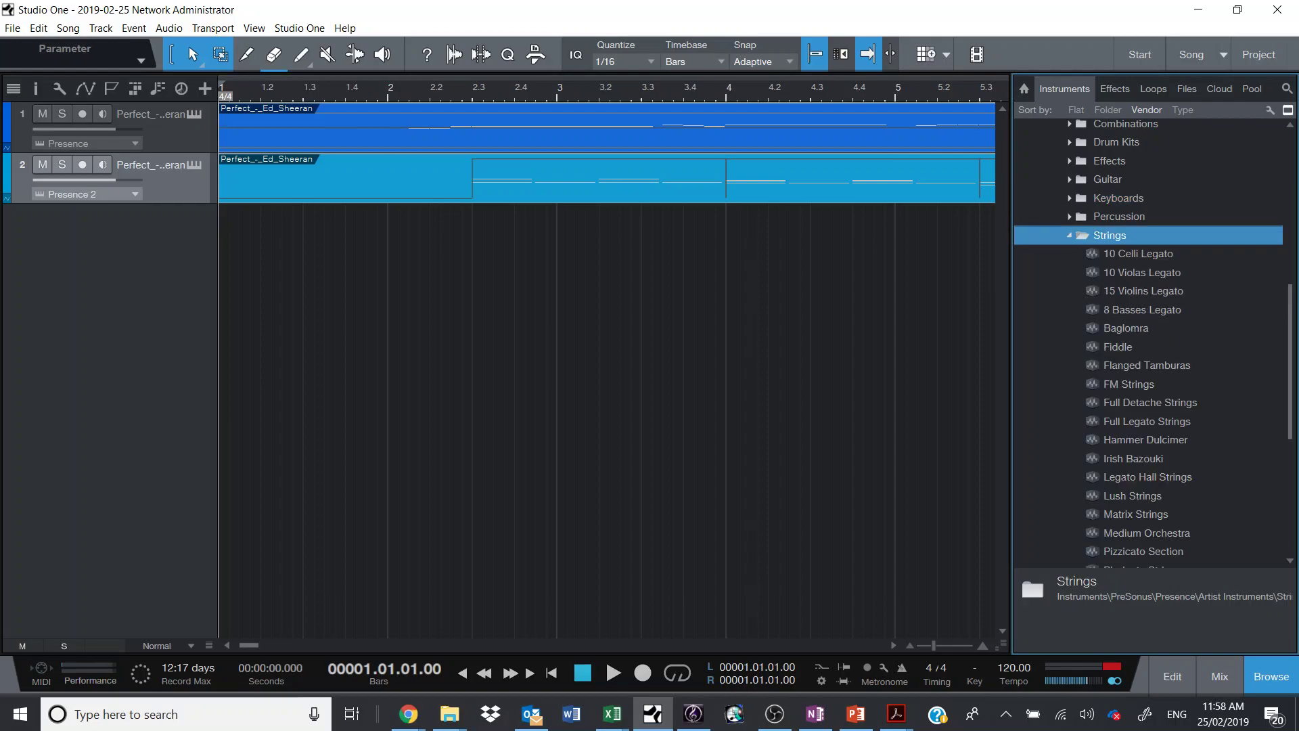
# Step: Load the Solo Strings preset into the second track's existing Presence instrument and play the song from the start
pyautogui.click(1142, 310)
pyautogui.scroll(-1, 1151, 338)
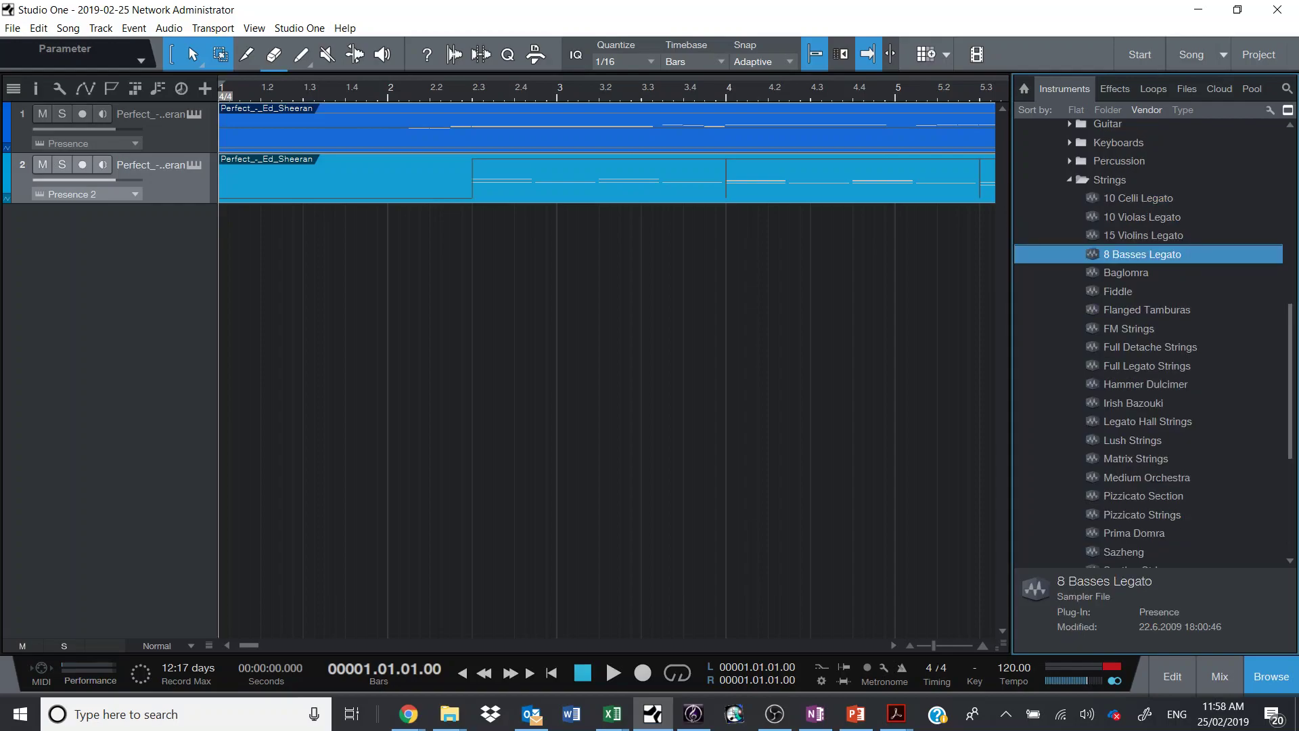
pyautogui.click(1146, 477)
pyautogui.scroll(-2, 1148, 343)
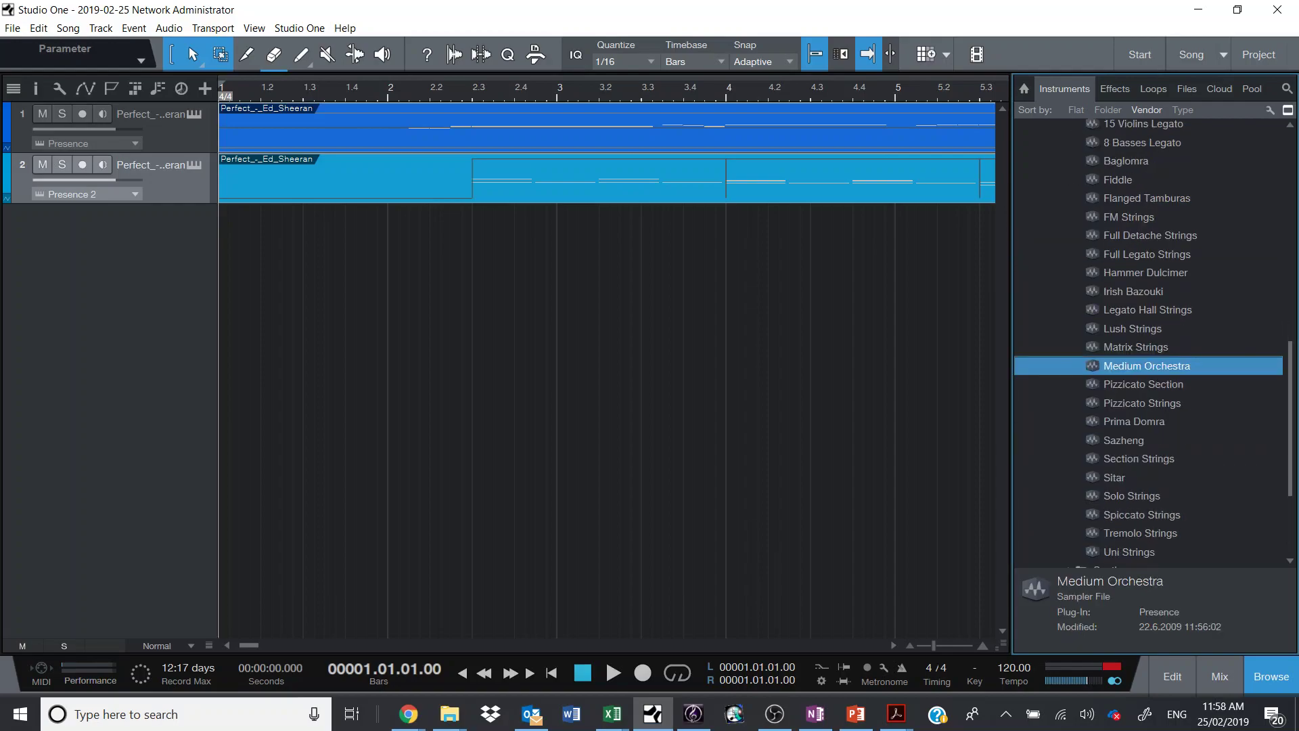
pyautogui.scroll(-2, 1150, 338)
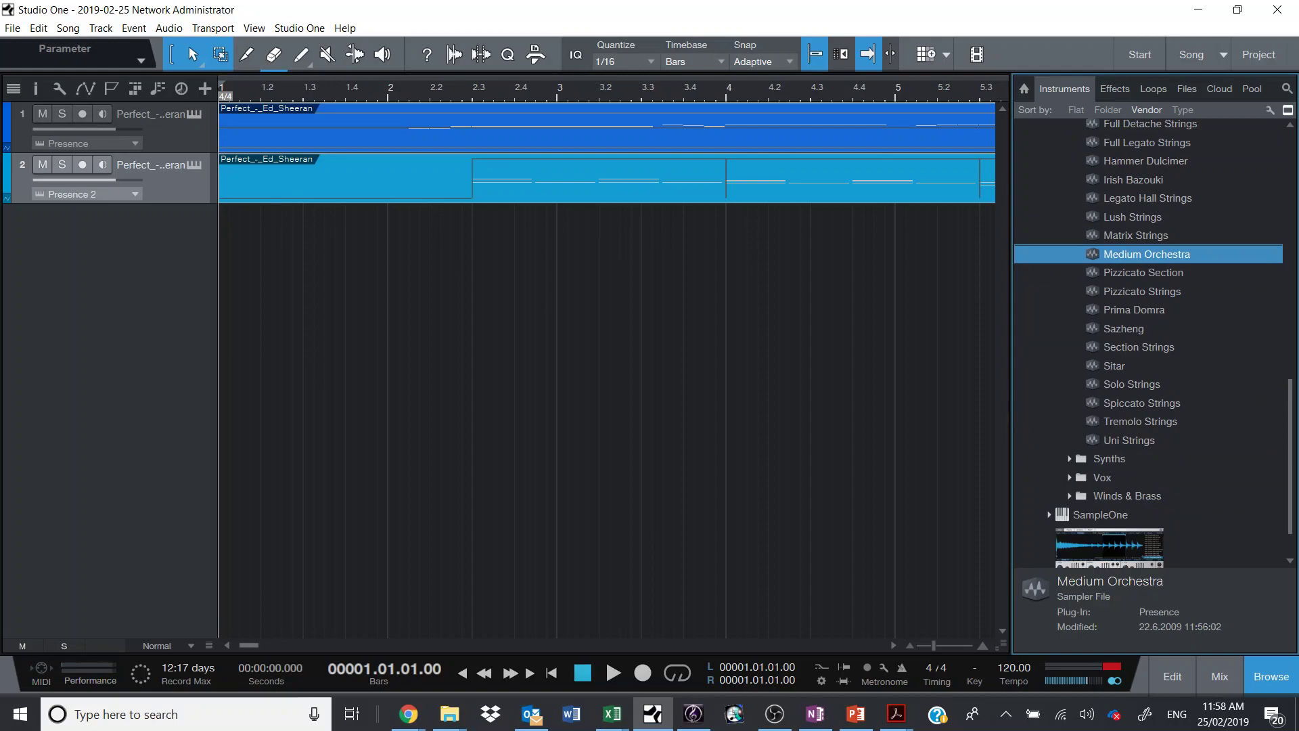
pyautogui.moveTo(1131, 383); pyautogui.dragTo(581, 187)
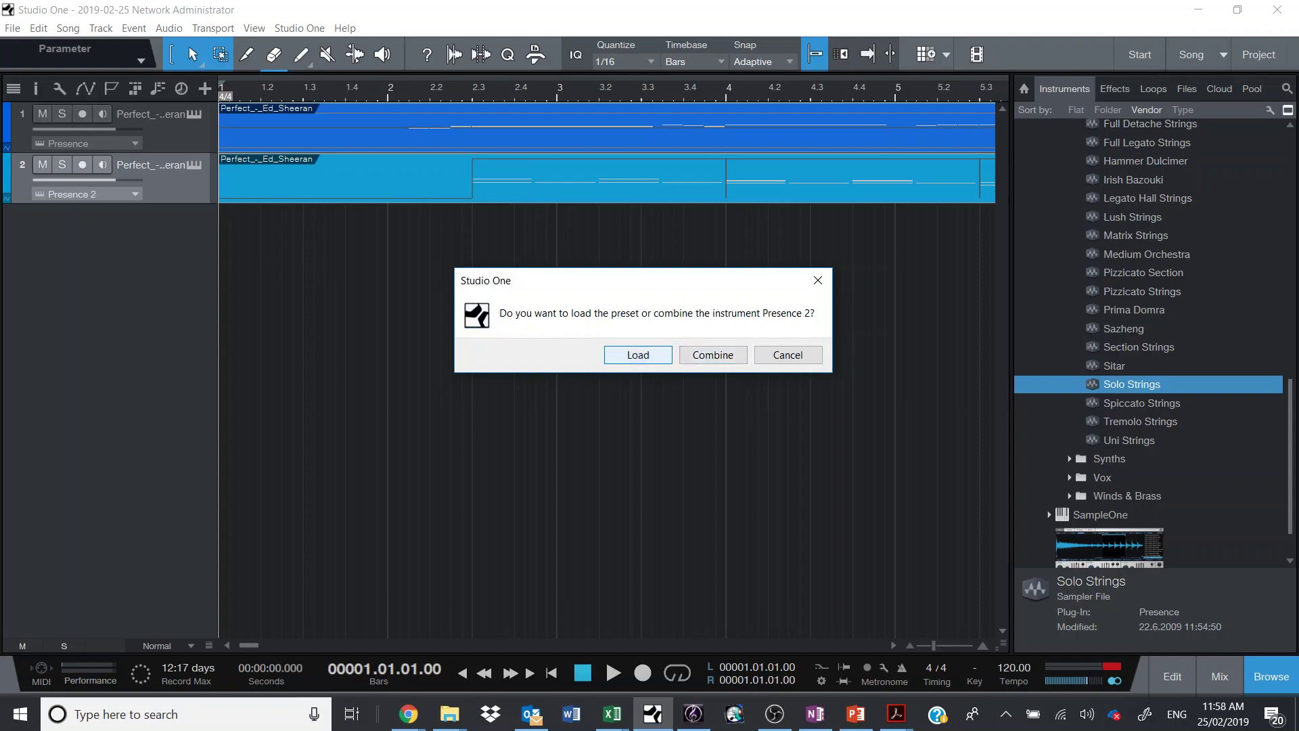
pyautogui.click(638, 354)
pyautogui.press('Escape')
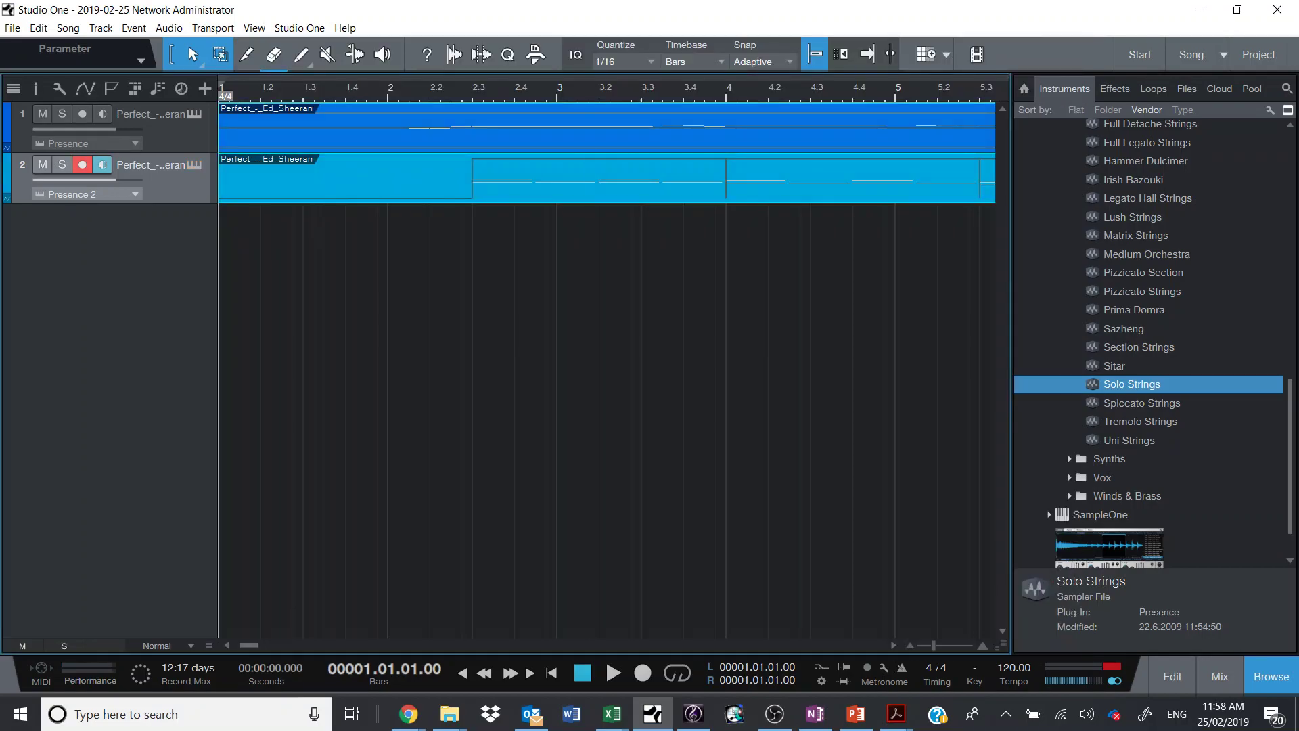
pyautogui.press('space')
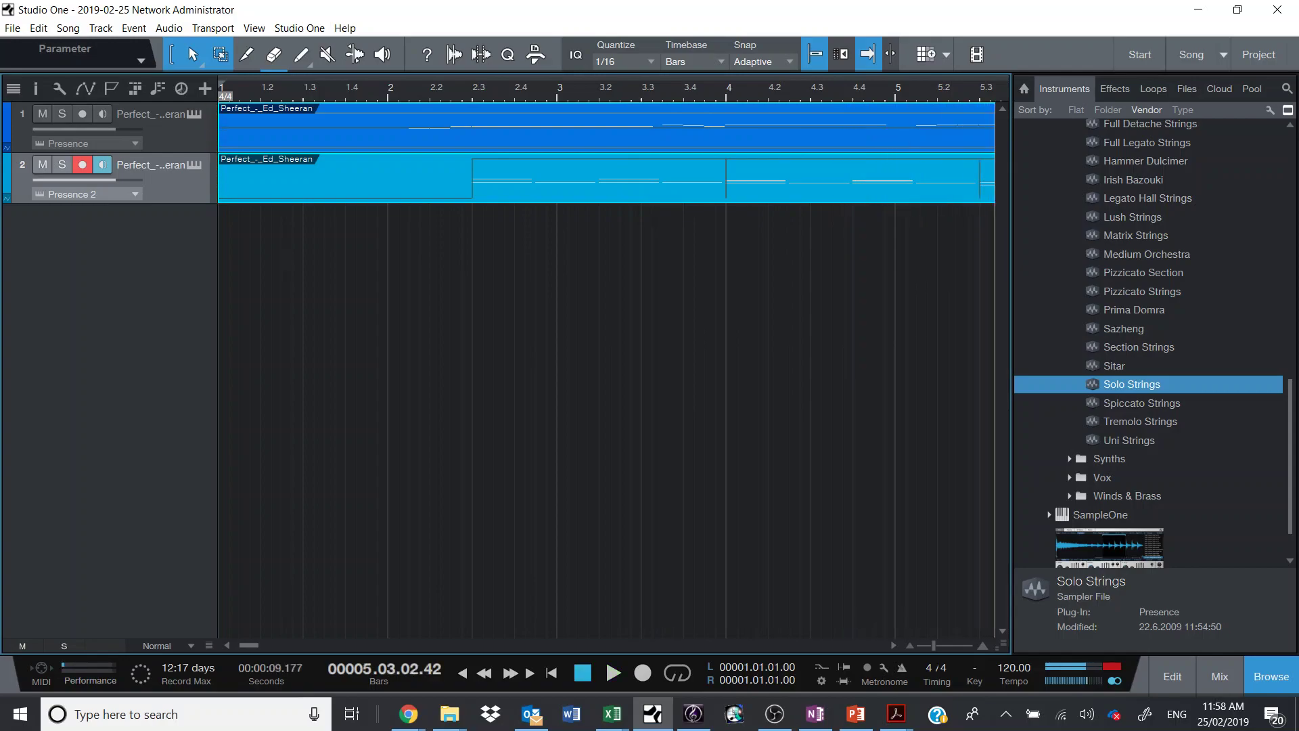
# Step: Show the loop library and collapse the expanded Classical, Dubstep, Electropop, Blues and HipHop folders
pyautogui.click(1152, 88)
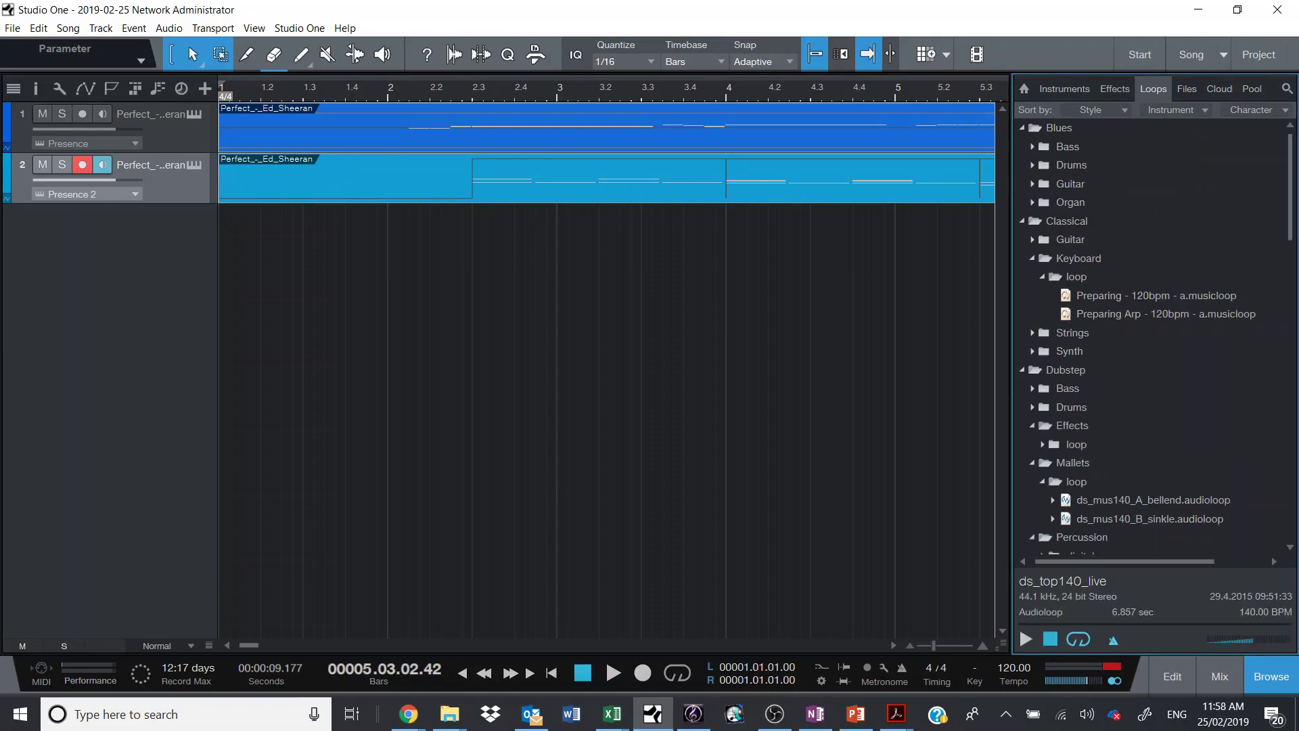
pyautogui.click(1021, 221)
pyautogui.click(1021, 239)
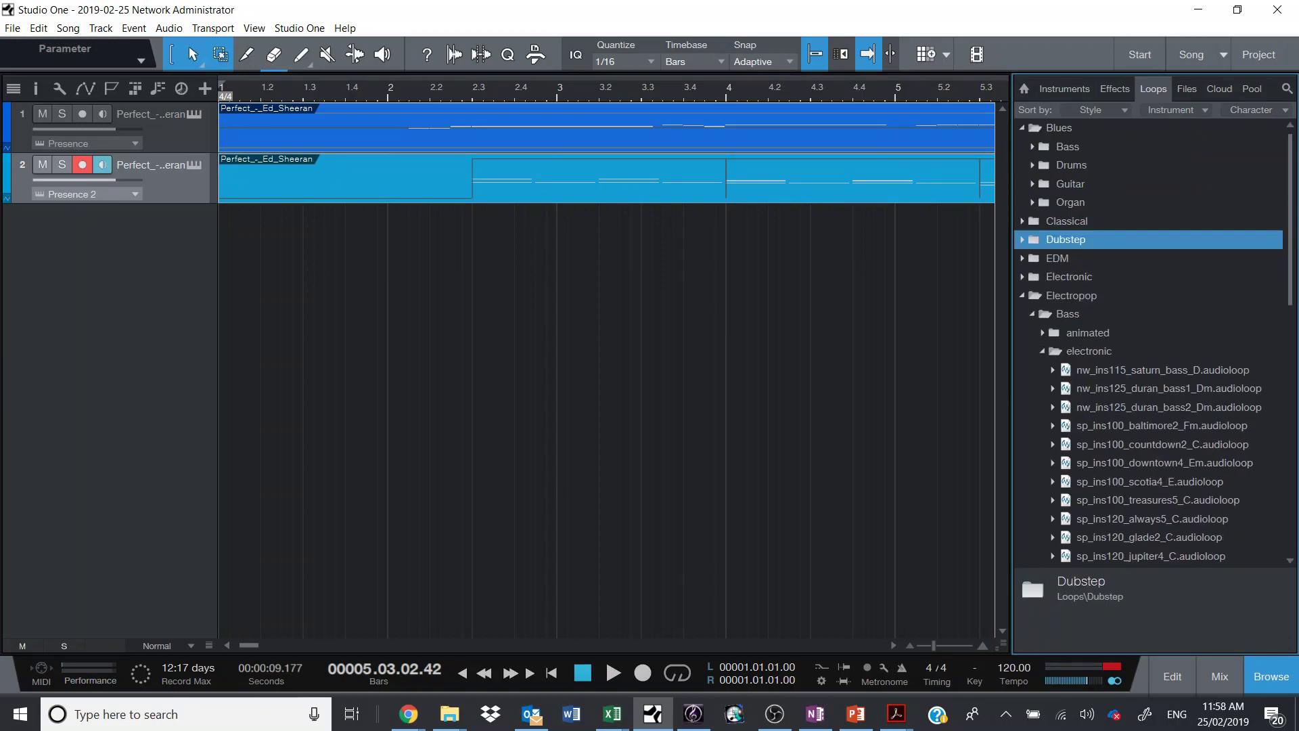
pyautogui.click(1022, 295)
pyautogui.click(1021, 127)
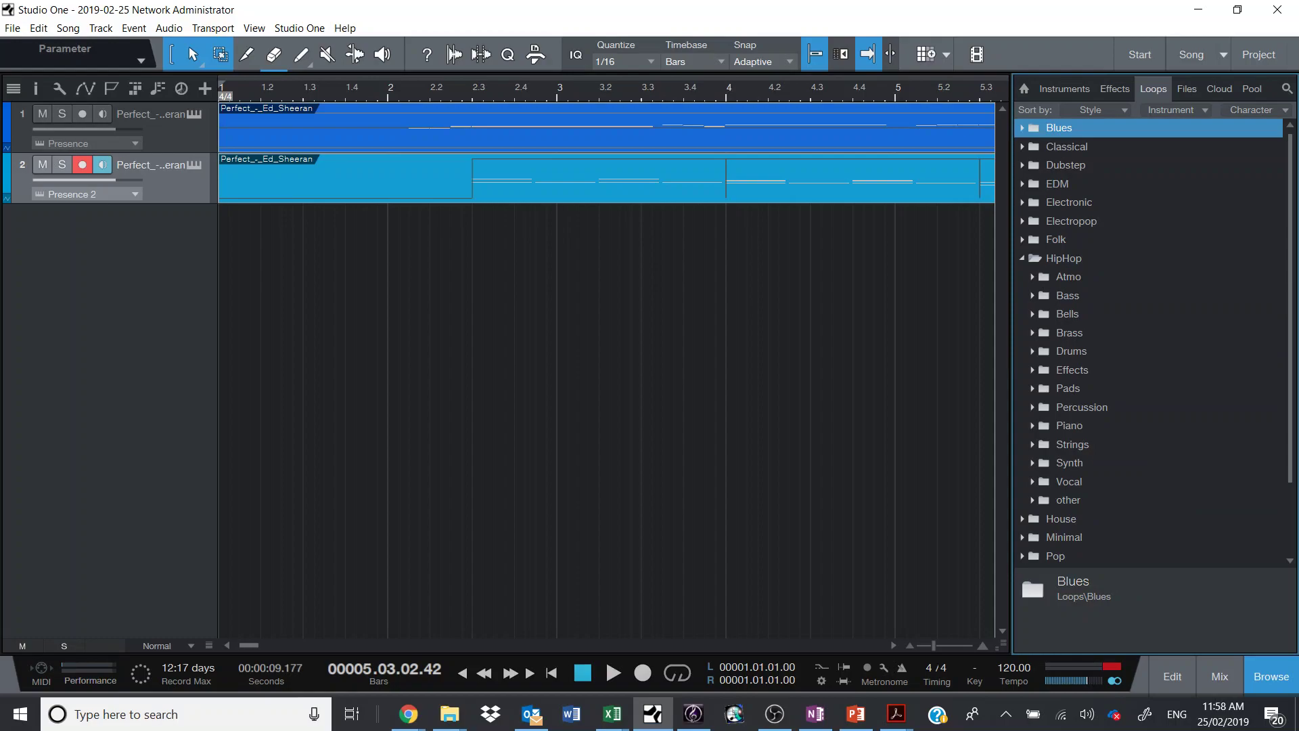
pyautogui.click(1022, 258)
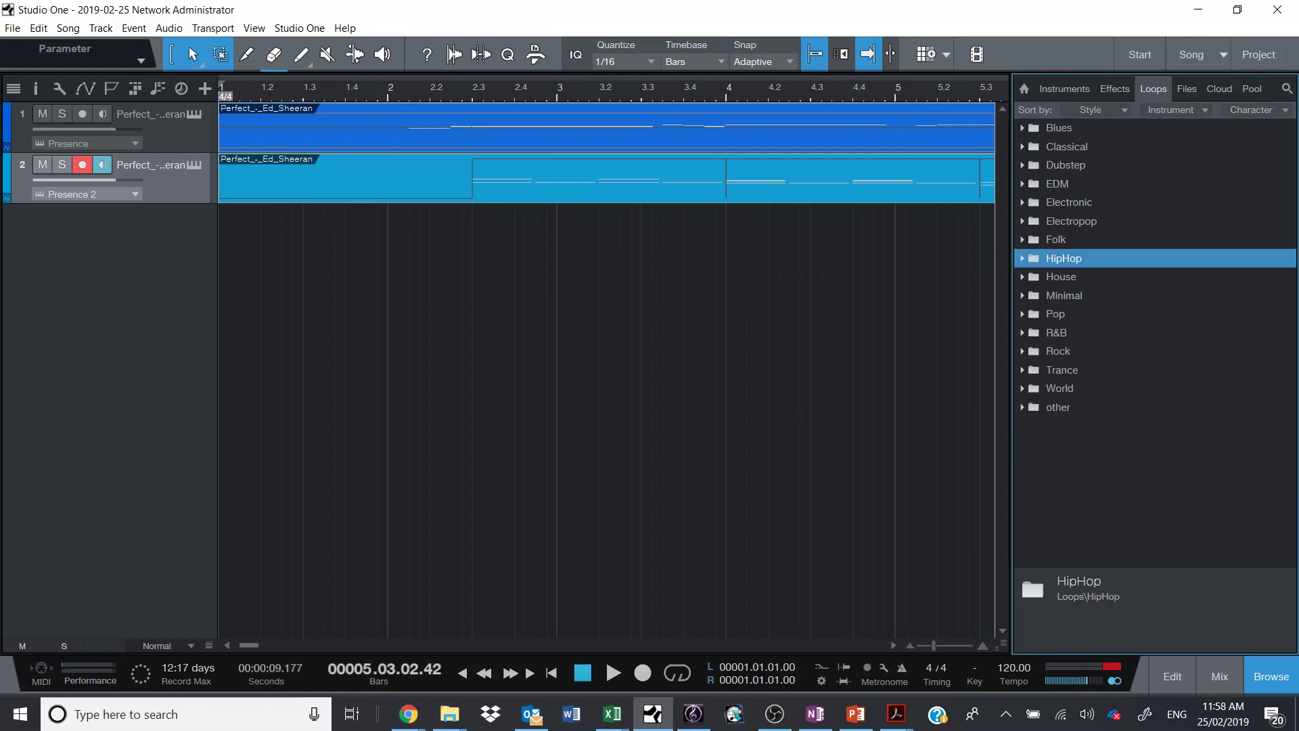
# Step: Preview the Rock drum loop Classic Rock - 115bpm and place it at bar 9 on a new third track
pyautogui.click(1022, 350)
pyautogui.click(1032, 369)
pyautogui.click(1042, 388)
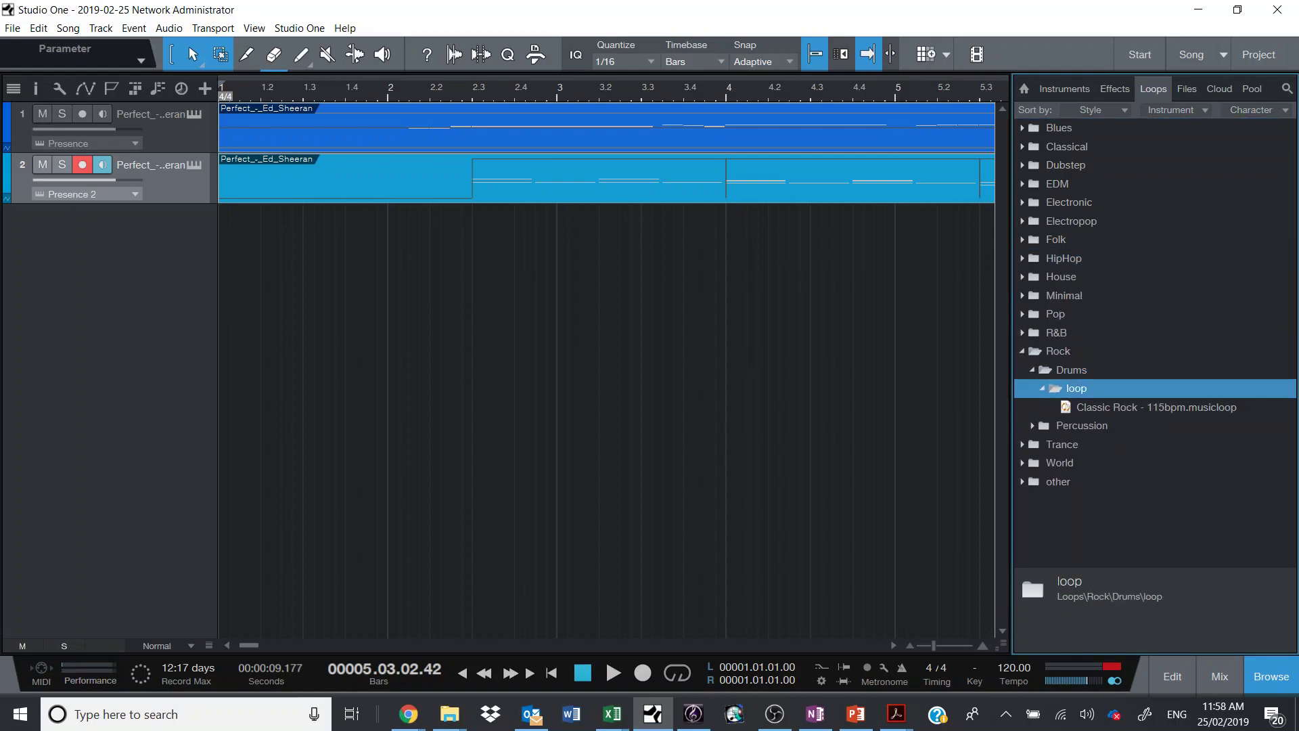
pyautogui.click(1155, 407)
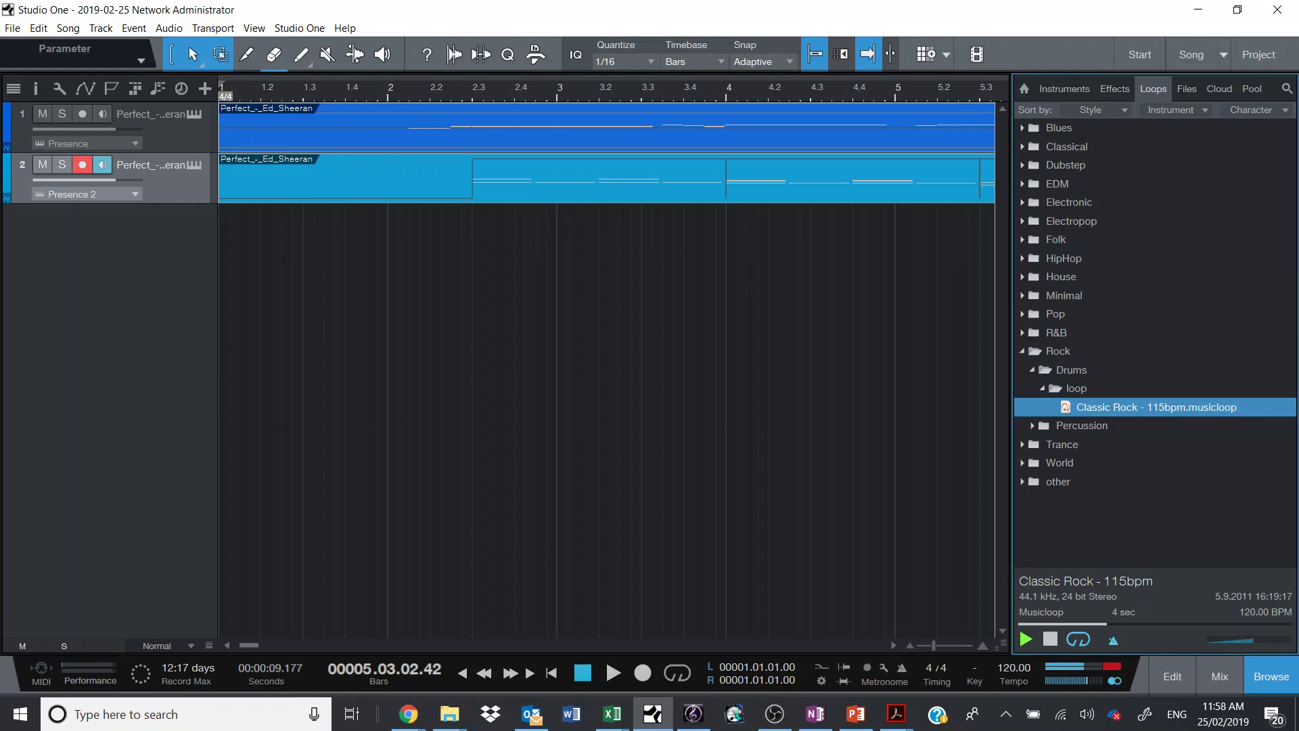
pyautogui.press('space')
pyautogui.press('space')
pyautogui.moveTo(1156, 406); pyautogui.dragTo(877, 256)
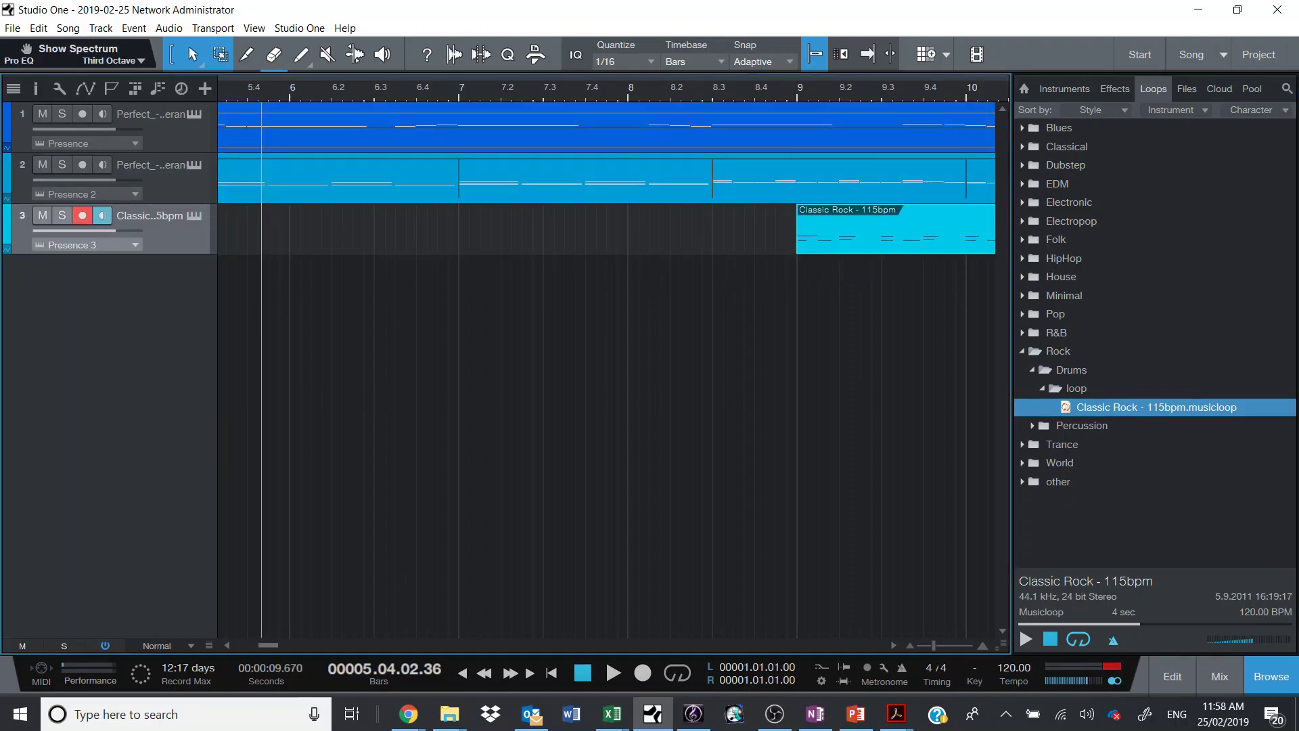
# Step: Play the song through the drum loop, disarming recording on the third track and lowering the second track's volume to -13.4 dB
pyautogui.press('space')
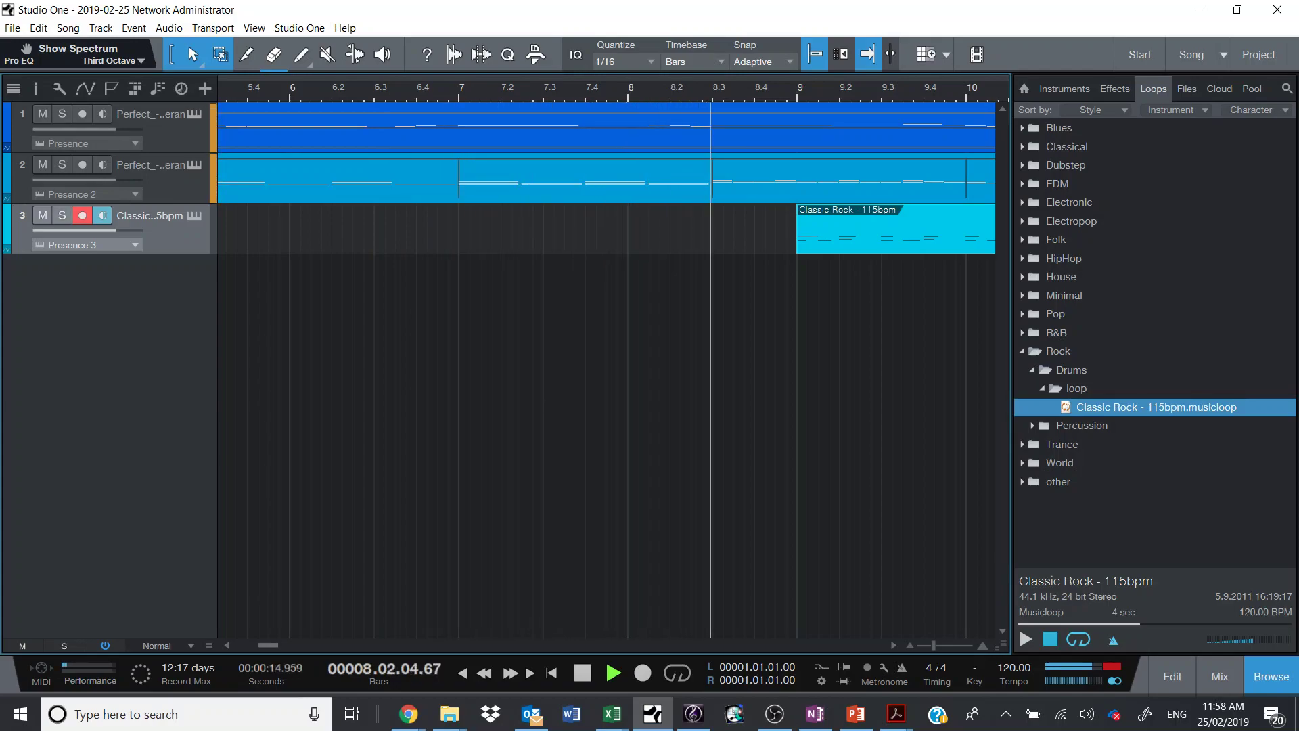
pyautogui.click(82, 215)
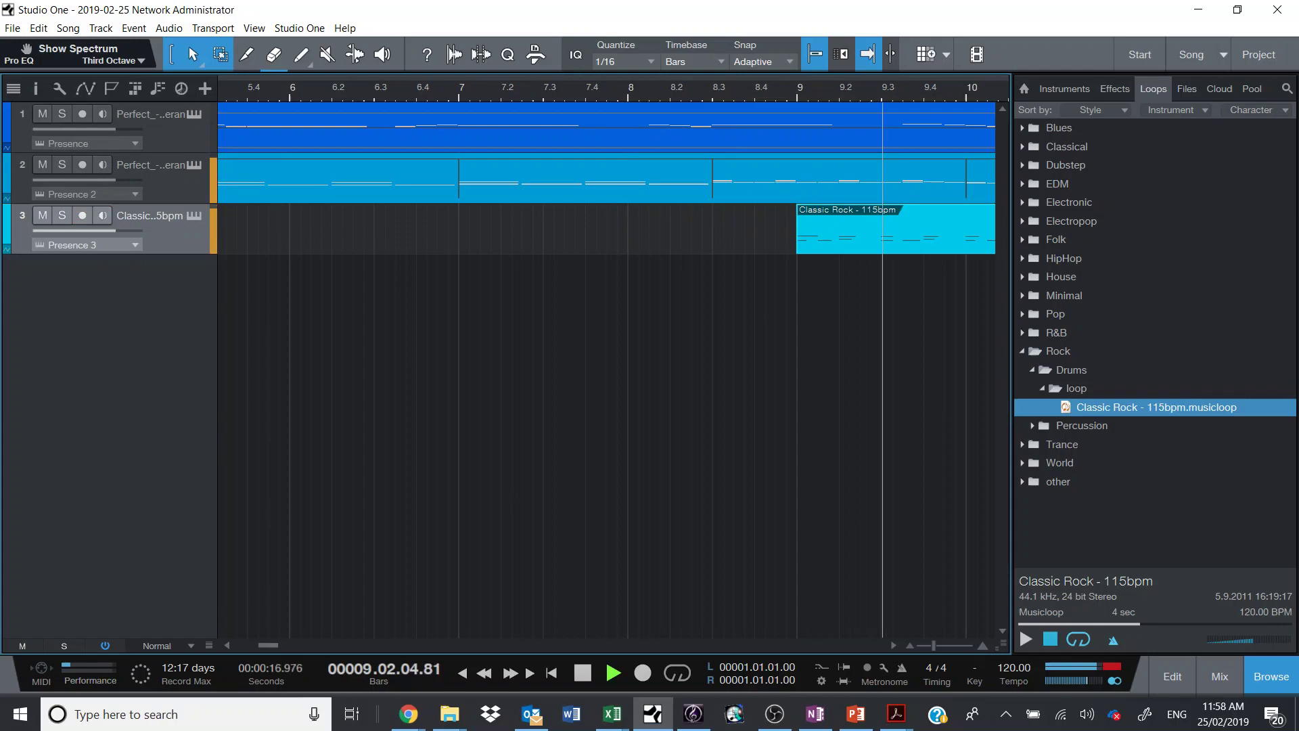
pyautogui.press('space')
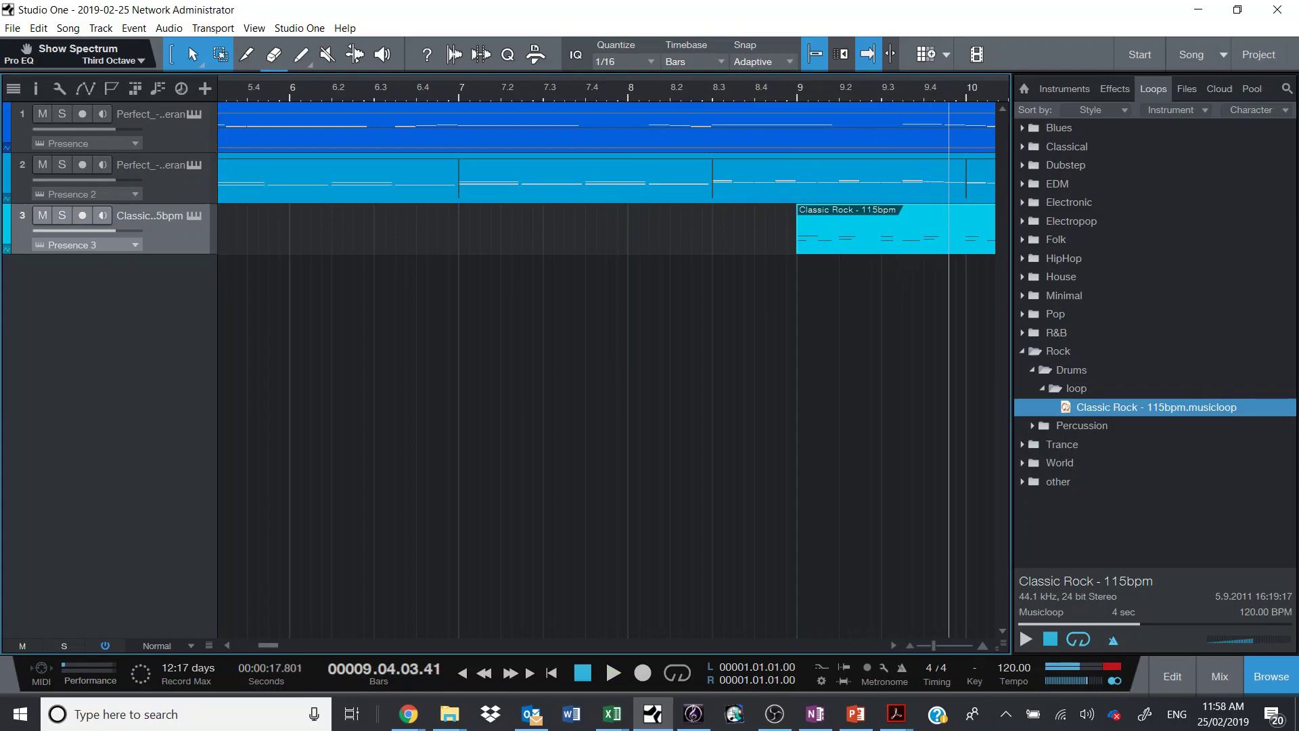
pyautogui.moveTo(115, 180); pyautogui.dragTo(84, 180)
pyautogui.press('space')
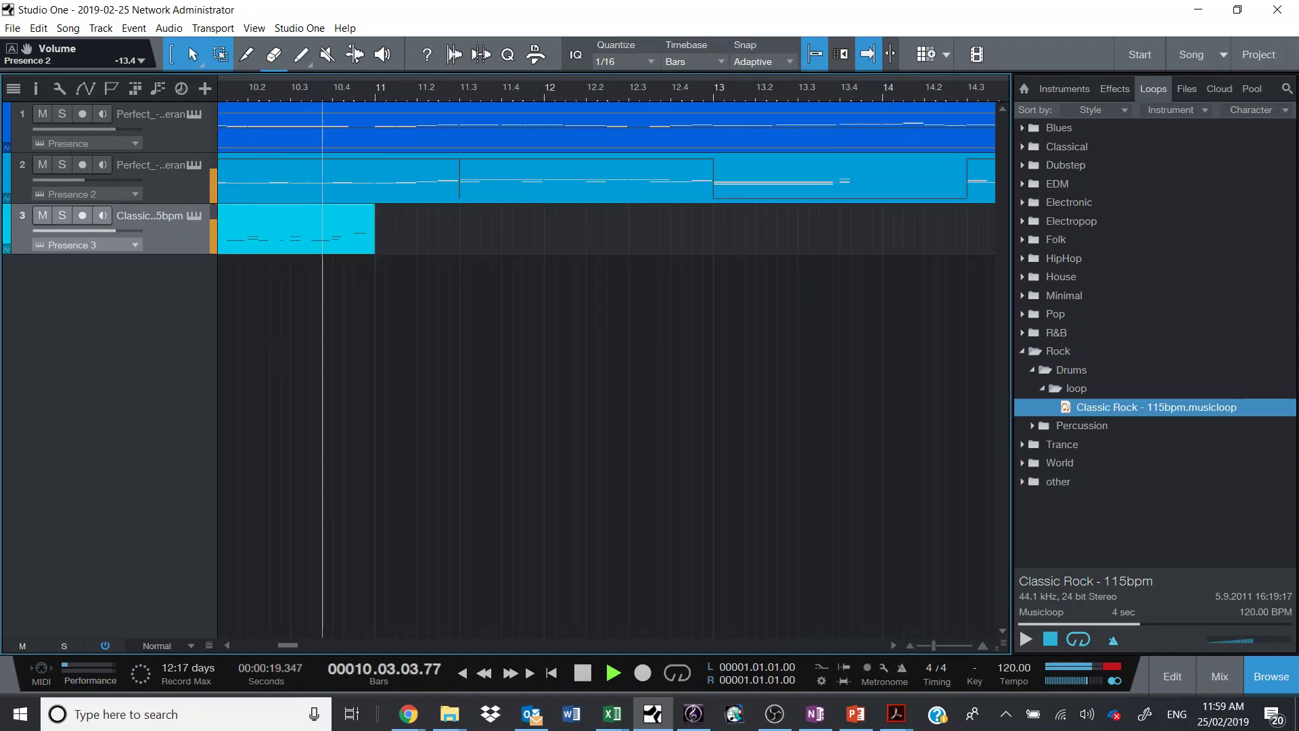
# Step: Duplicate the Classic Rock loop repeatedly to extend the third track's drums past bar 19, then stop playback and collapse the Rock folder
pyautogui.press('d')
pyautogui.press('d')
pyautogui.press('d')
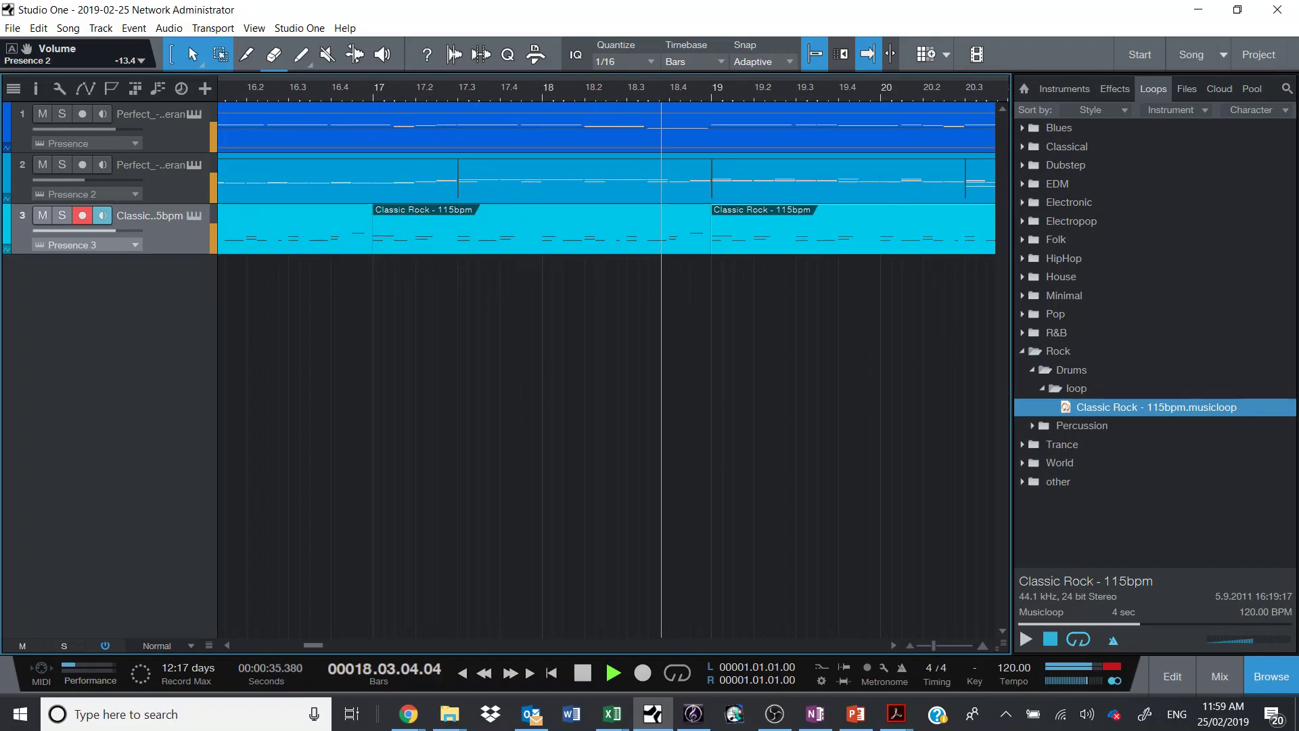
pyautogui.press('space')
pyautogui.click(1023, 351)
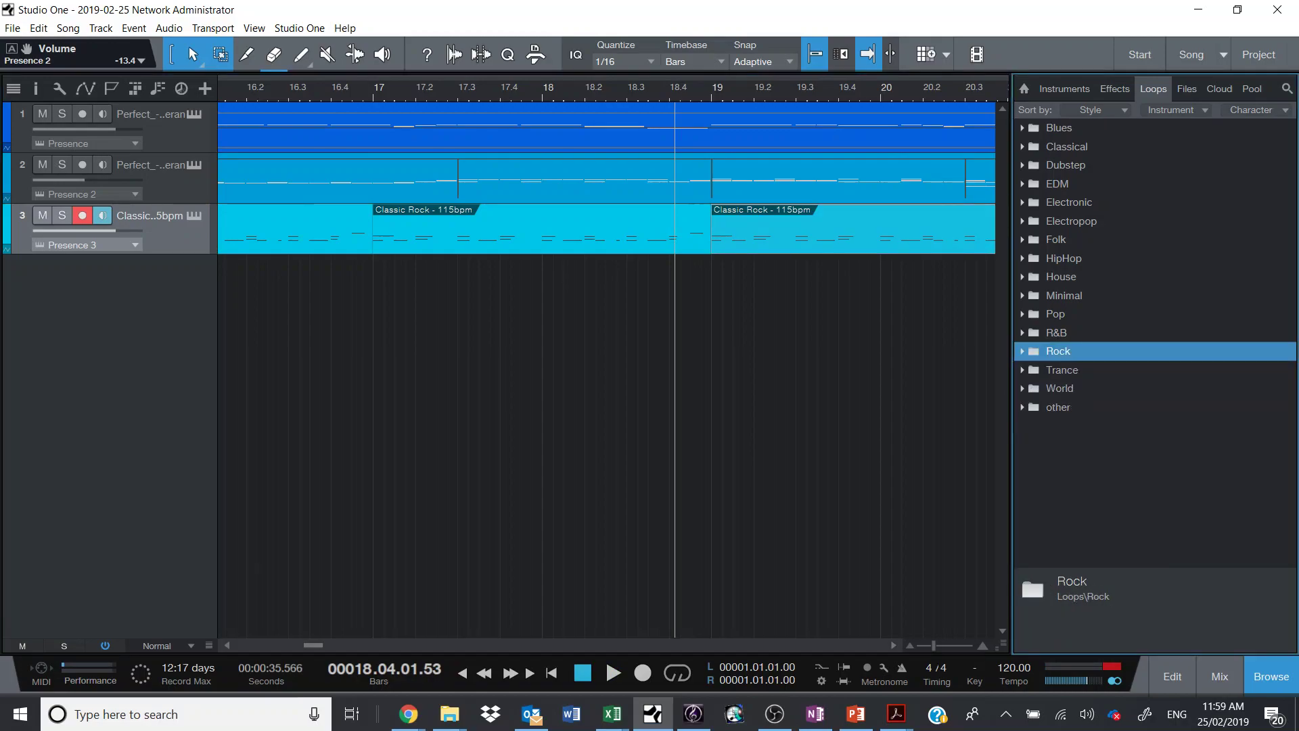
pyautogui.moveTo(313, 645); pyautogui.dragTo(248, 645)
pyautogui.hscroll(10, 606, 366)
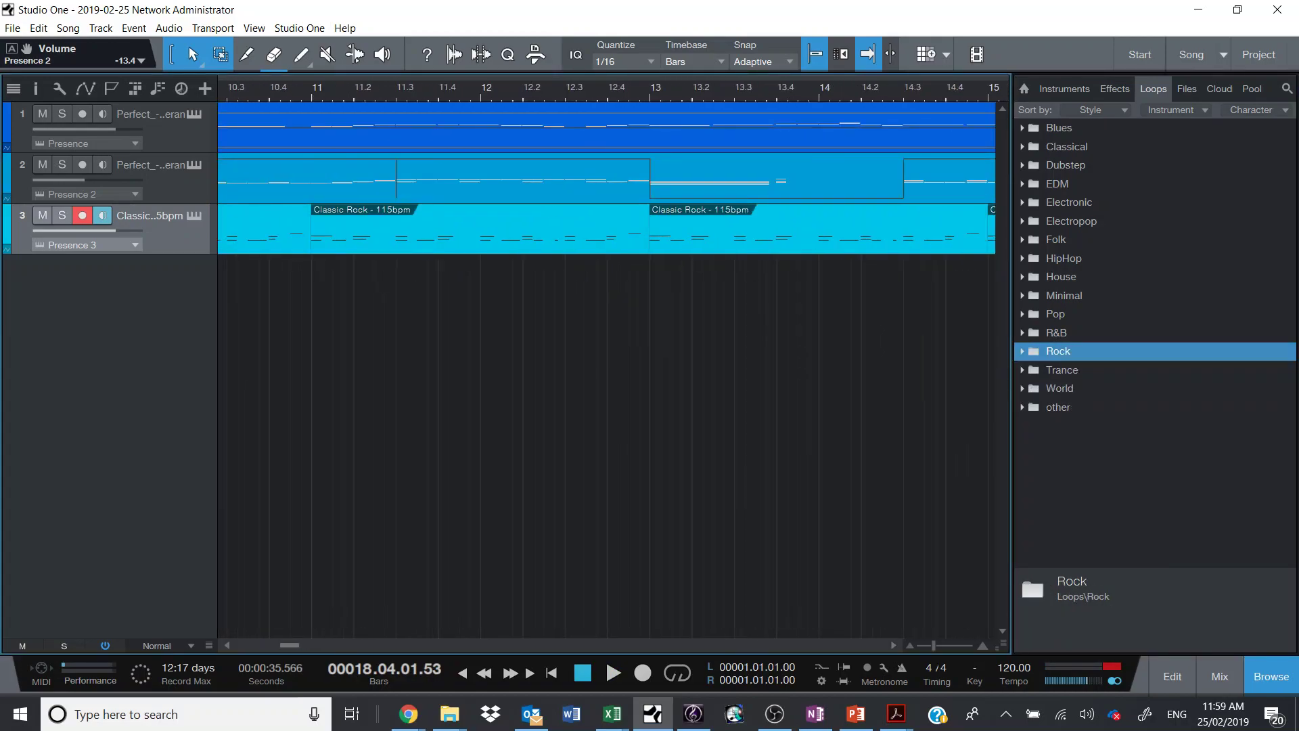